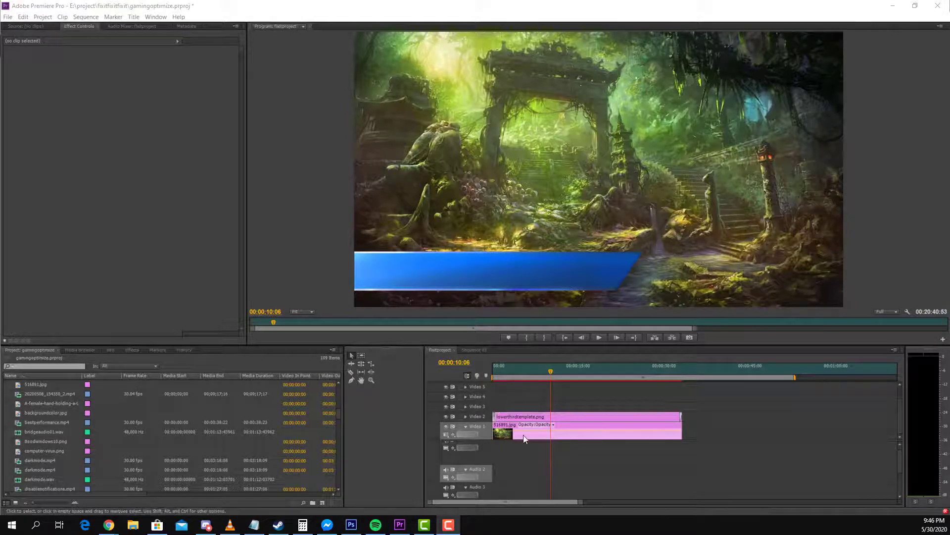
- Play back the lower third's entrance at the sequence start and its exit near the end, over the background image
left_click(546, 376)
key("Home")
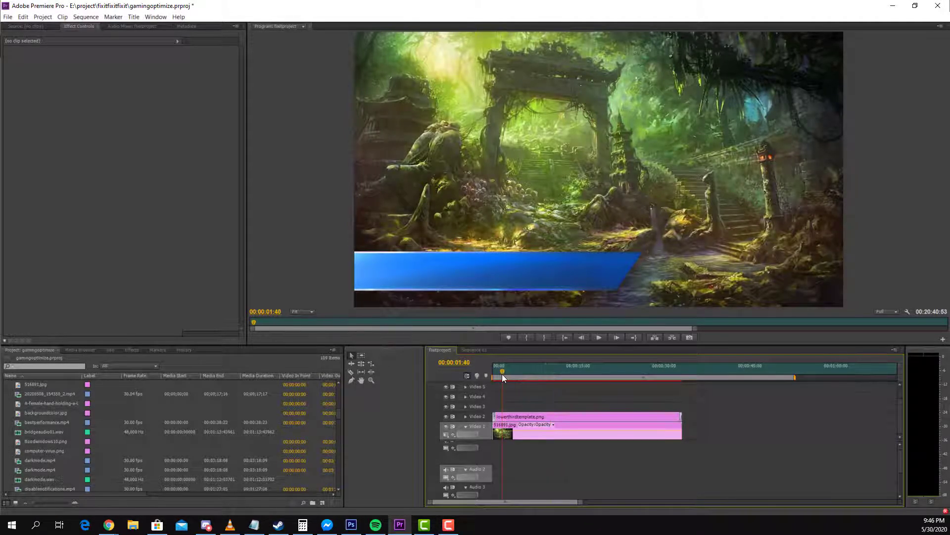
left_click_drag(493, 371, 497, 373)
left_click(600, 337)
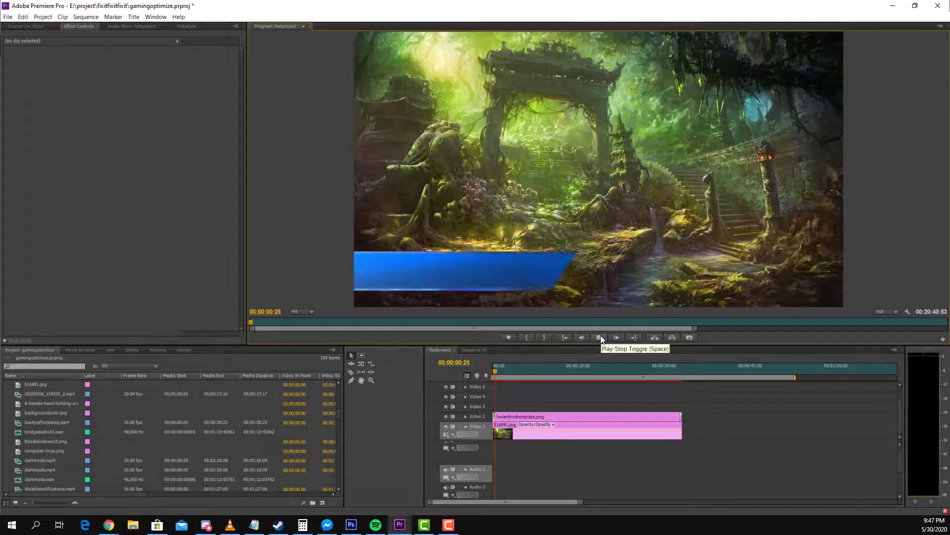
left_click(678, 373)
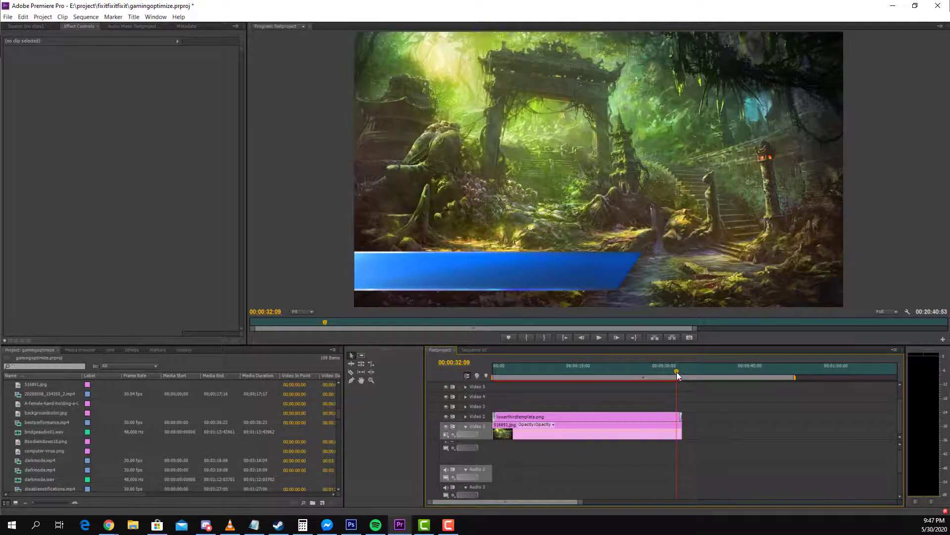
left_click(598, 337)
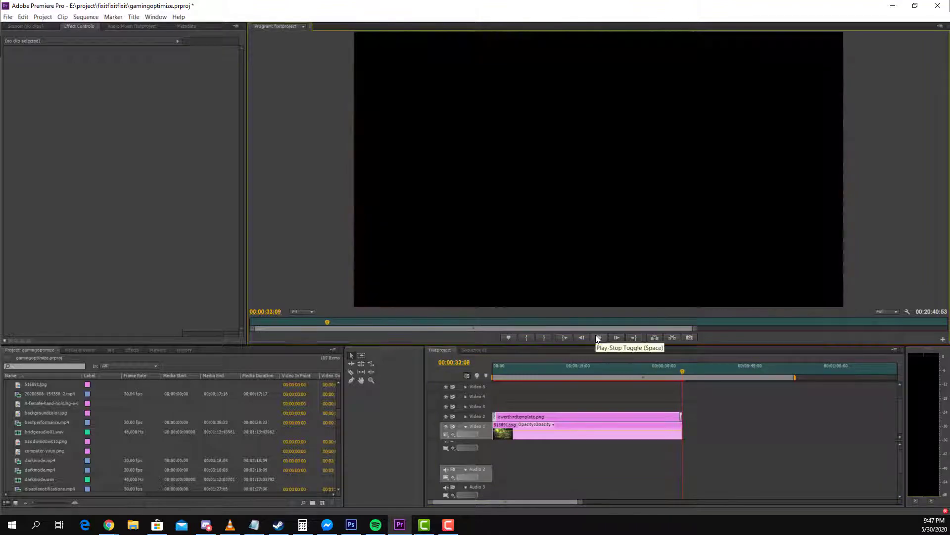
left_click(600, 340)
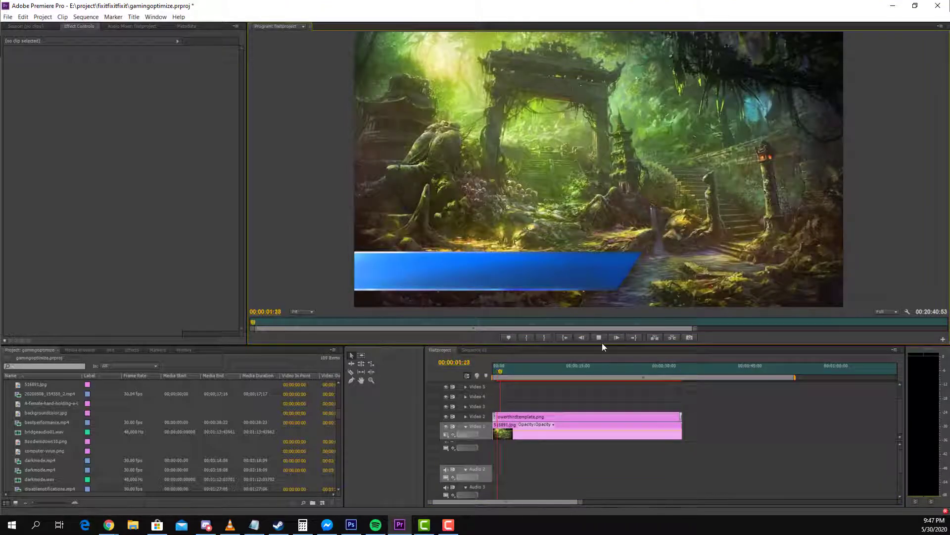
- Preview the lower third's entrance and exit animations with the Video 1 background track hidden
left_click(494, 372)
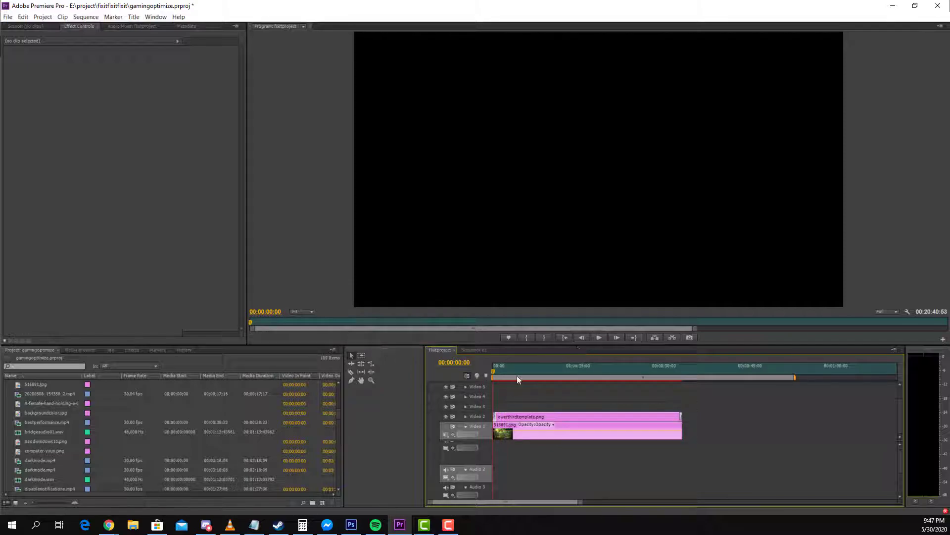
left_click(598, 338)
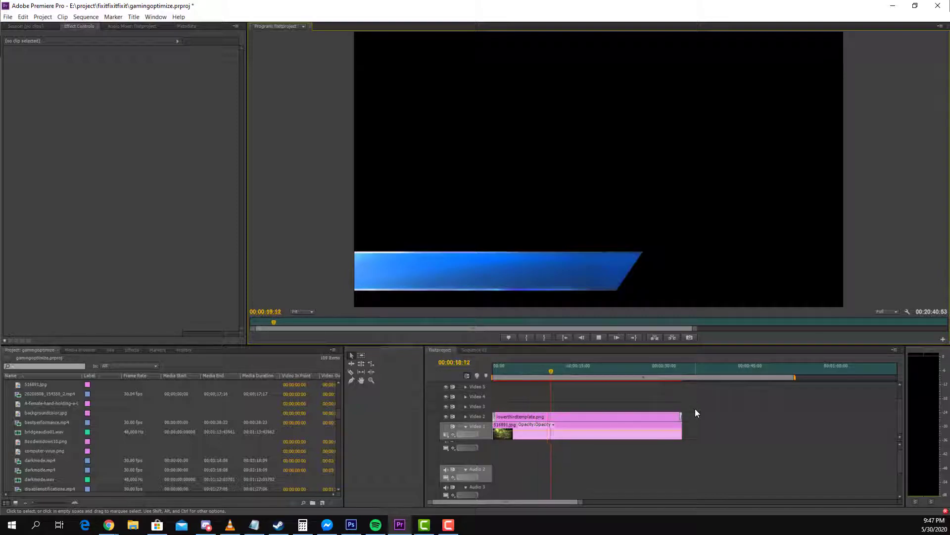
left_click(673, 367)
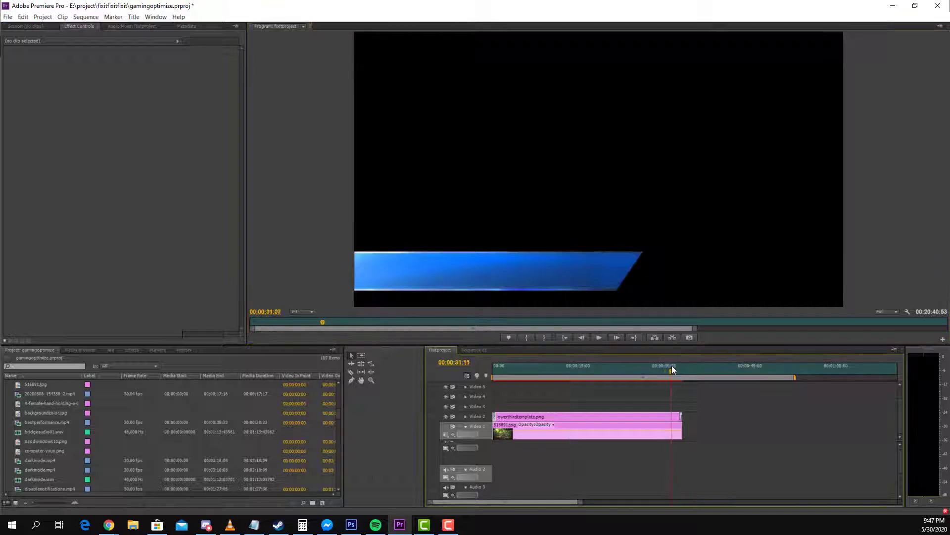
left_click_drag(672, 367, 679, 366)
left_click(598, 337)
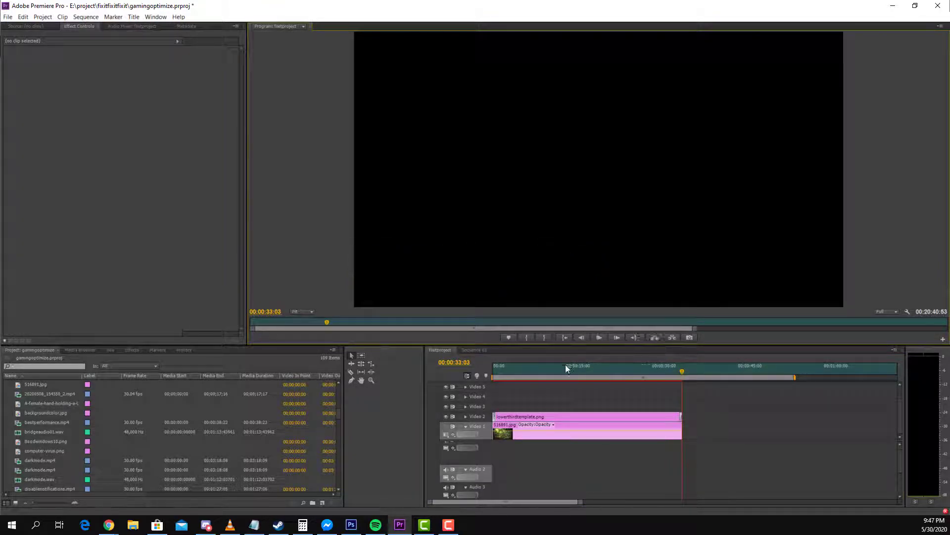
left_click(519, 370)
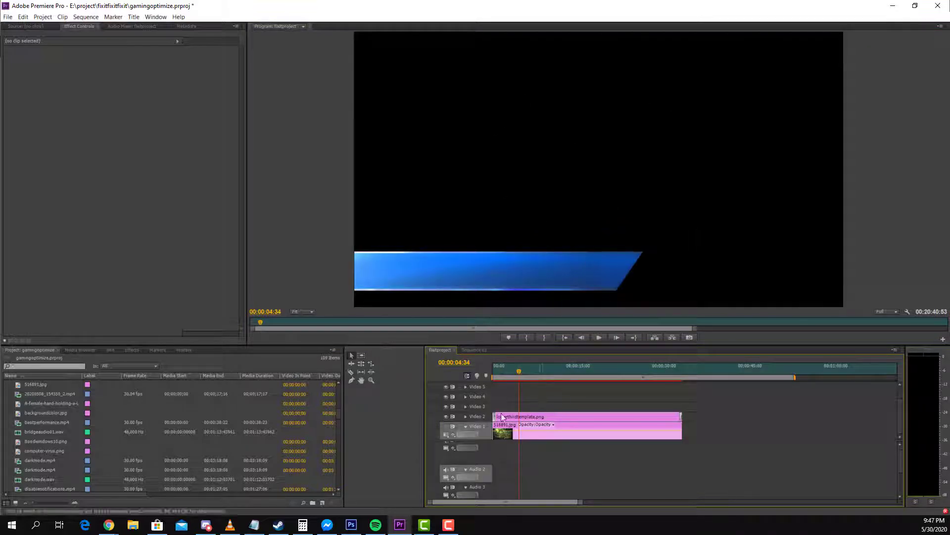
- Toggle the Video 1 track's visibility to compare the lower third with and without the background image
left_click(446, 426)
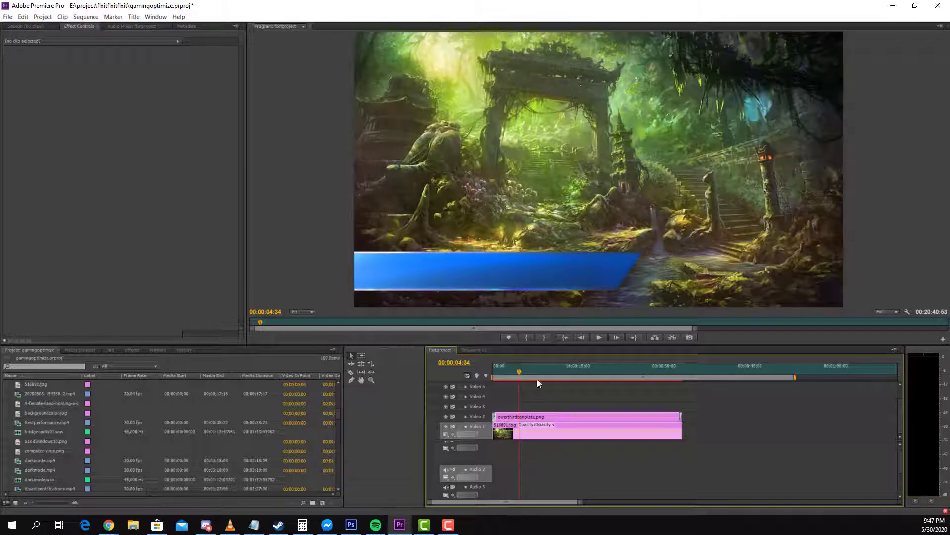
left_click(446, 426)
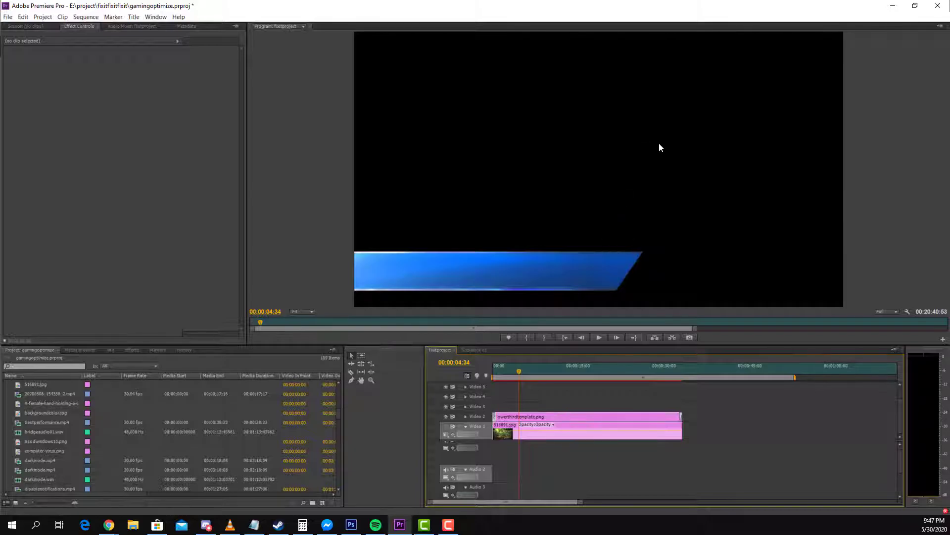
left_click(445, 426)
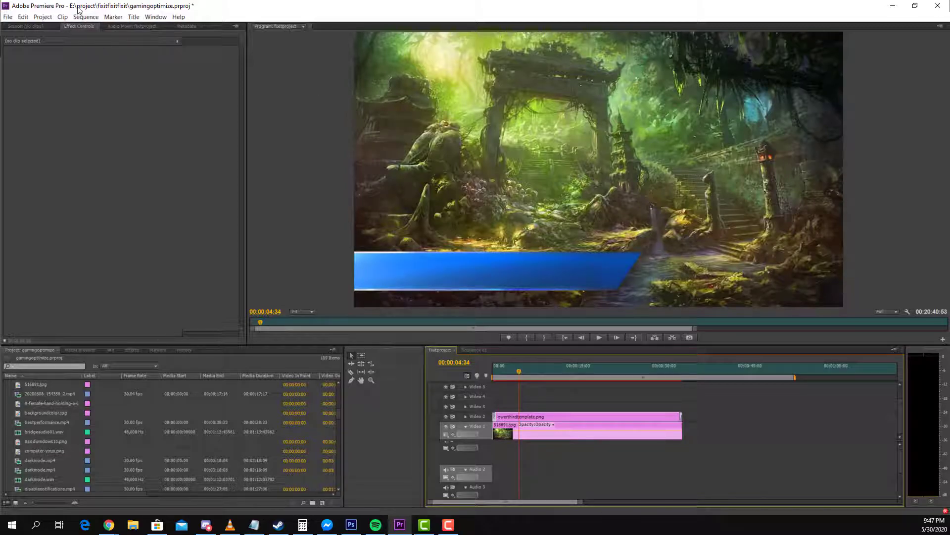
- View Apple's QuickTime 7.7.9 for Windows download page in the browser, and return to Premiere Pro
left_click(893, 6)
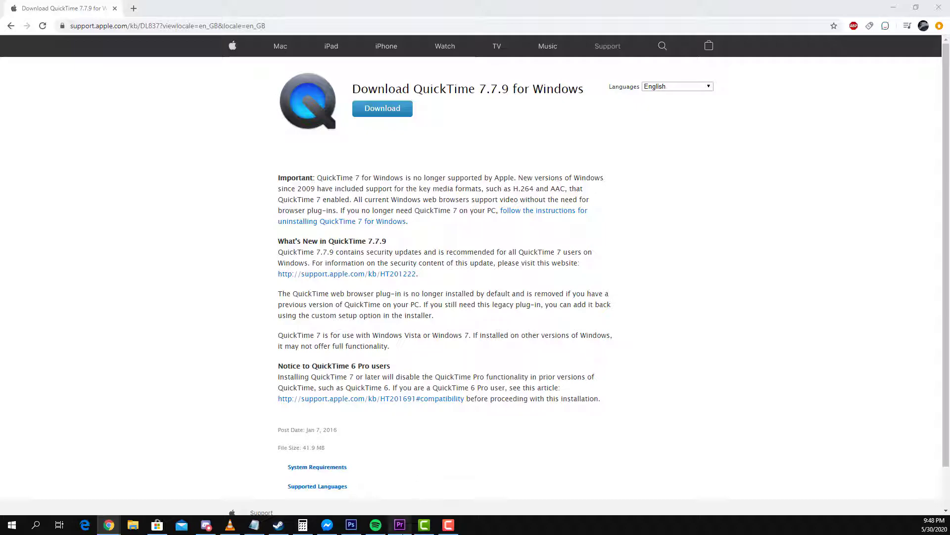
mouse_move(401, 528)
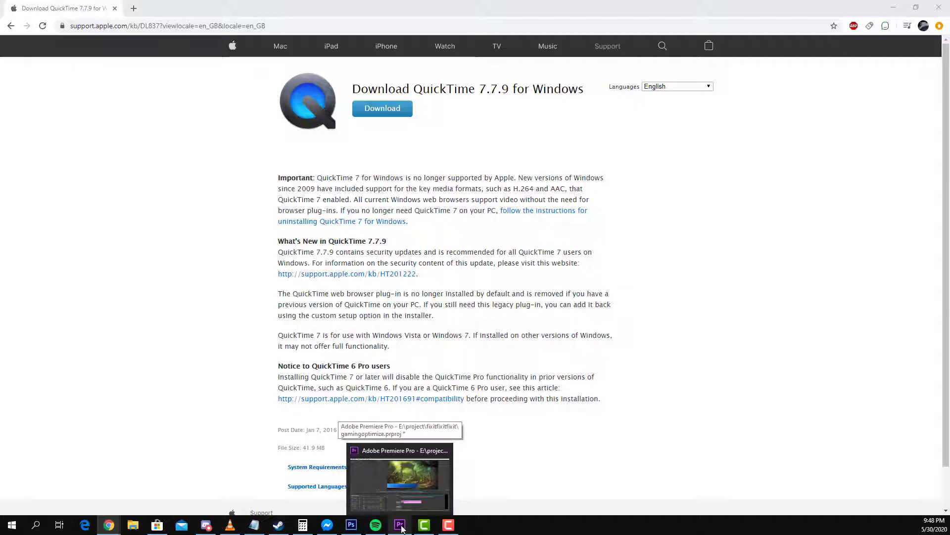
left_click(402, 527)
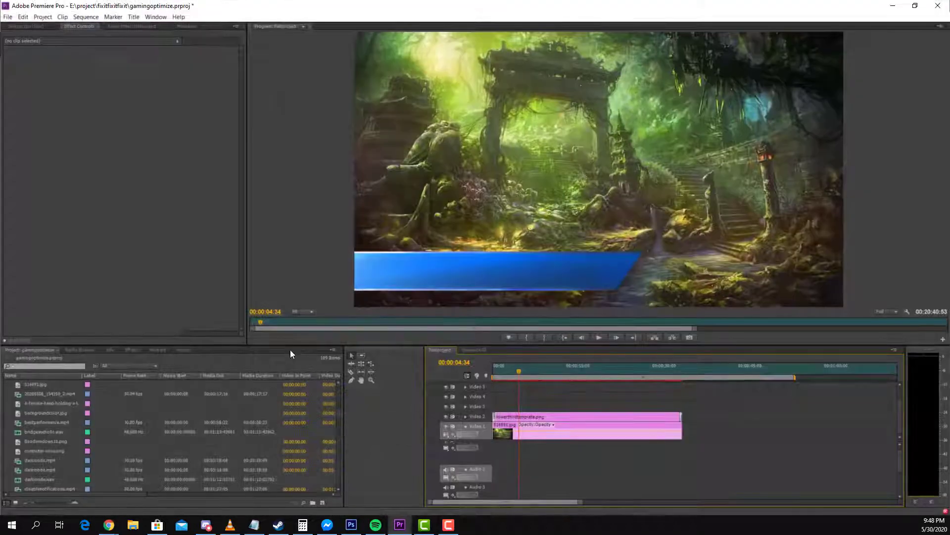
- Hide the Video 1 background track and scrub the sequence to check the lower third on its own
left_click(446, 426)
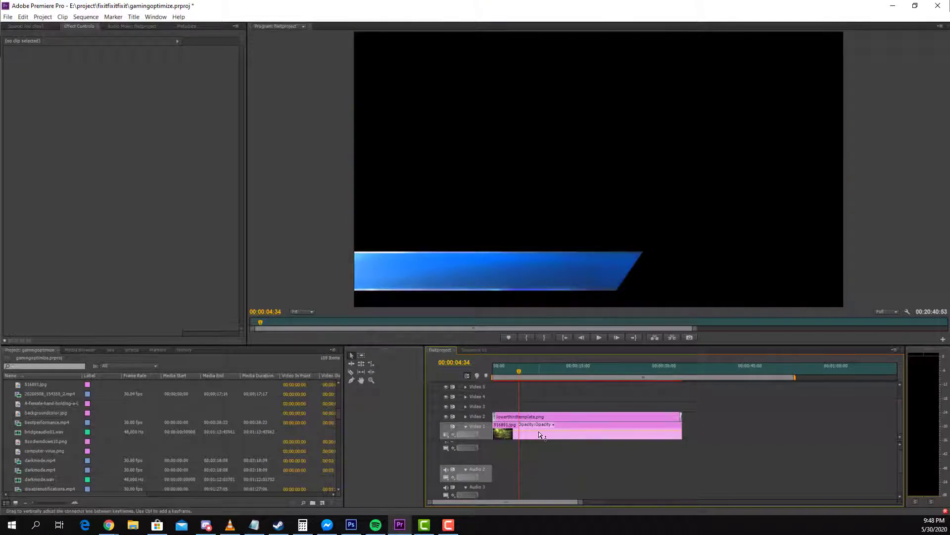
left_click(445, 425)
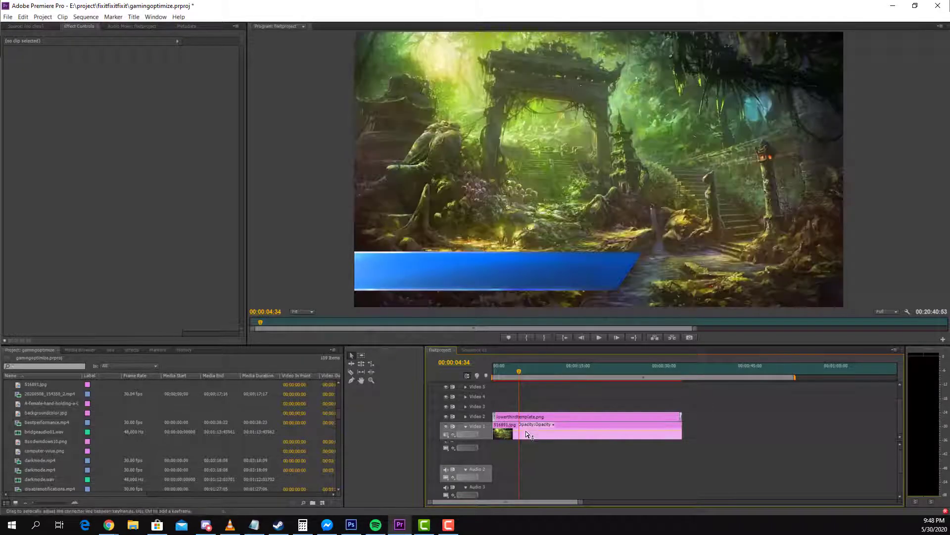
left_click(527, 432)
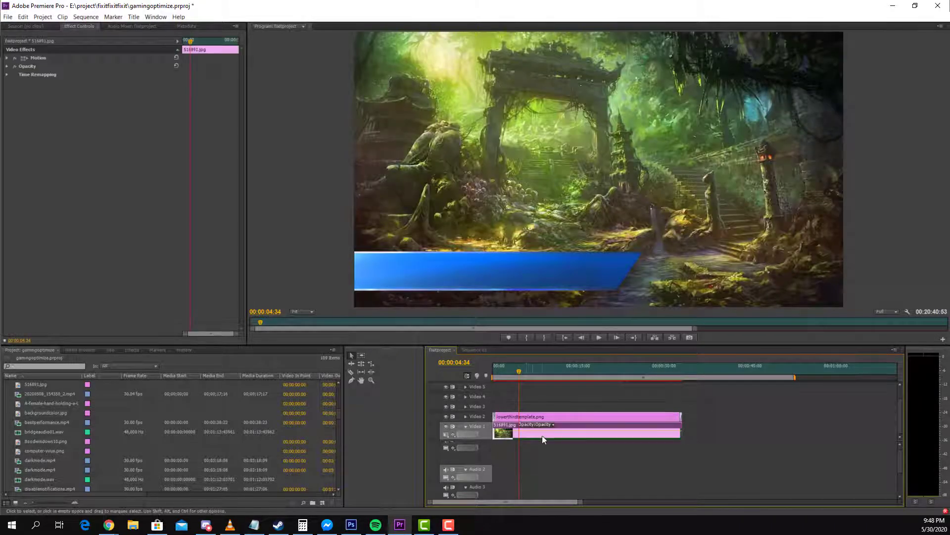
left_click(446, 426)
mouse_move(496, 373)
left_mouse_down()
mouse_move(683, 365)
mouse_move(493, 366)
left_mouse_up()
left_click(537, 367)
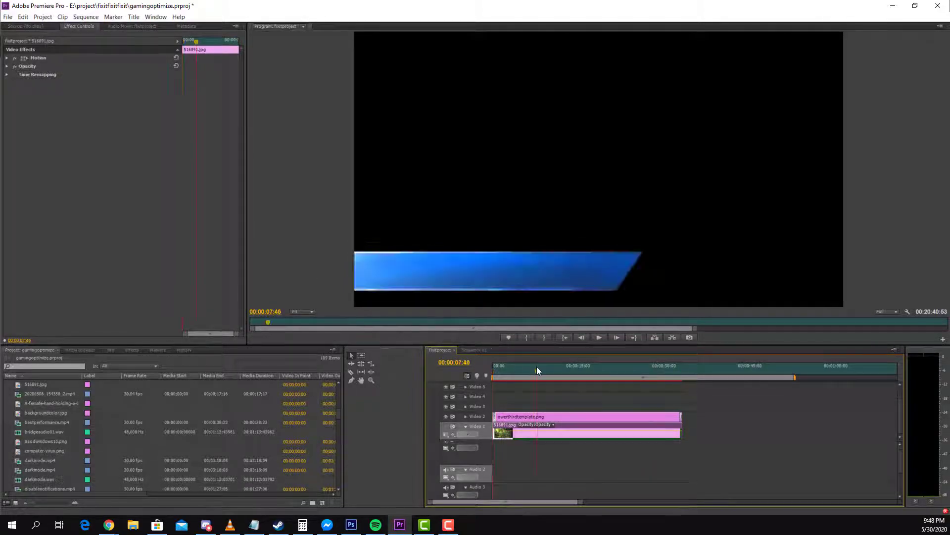
- Open the media export settings for the sequence and keep QuickTime as the format
left_click(7, 16)
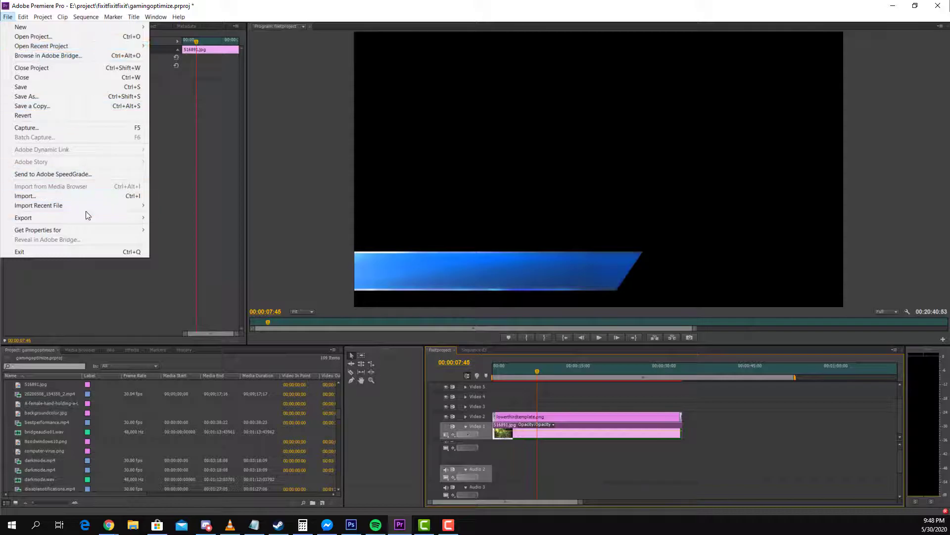
mouse_move(86, 217)
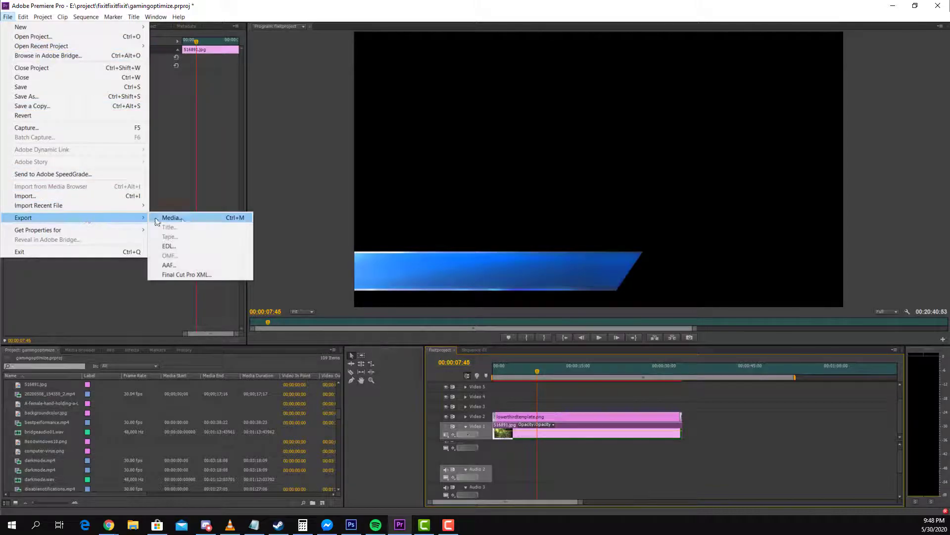
left_click(183, 219)
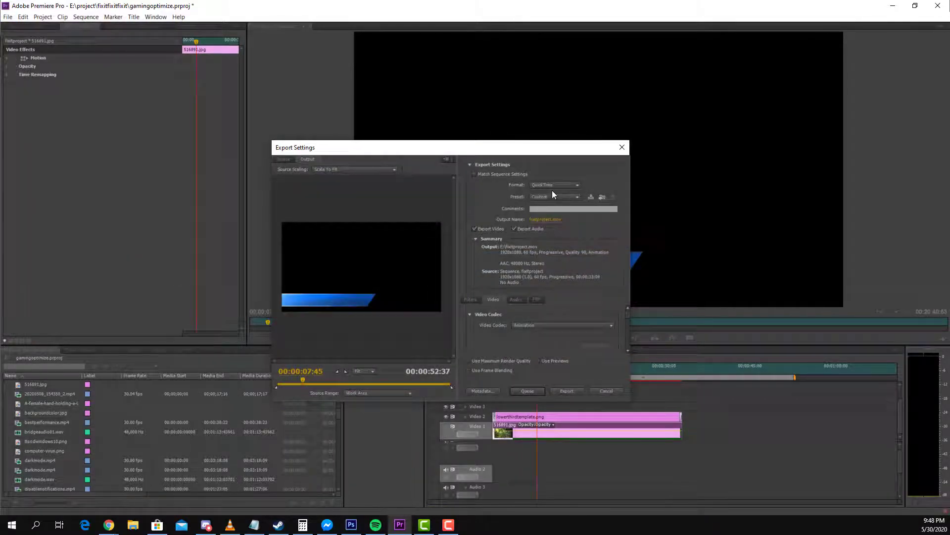
left_click(553, 186)
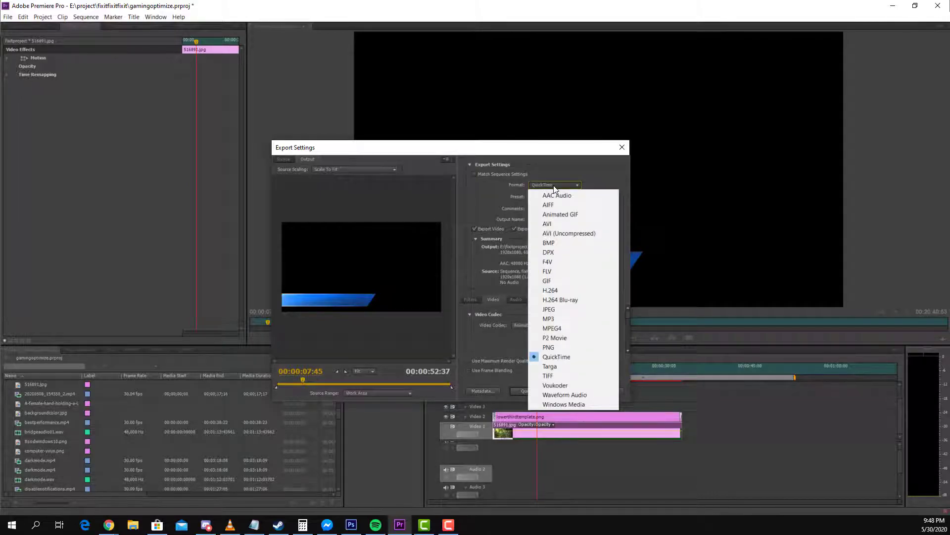
left_click(553, 185)
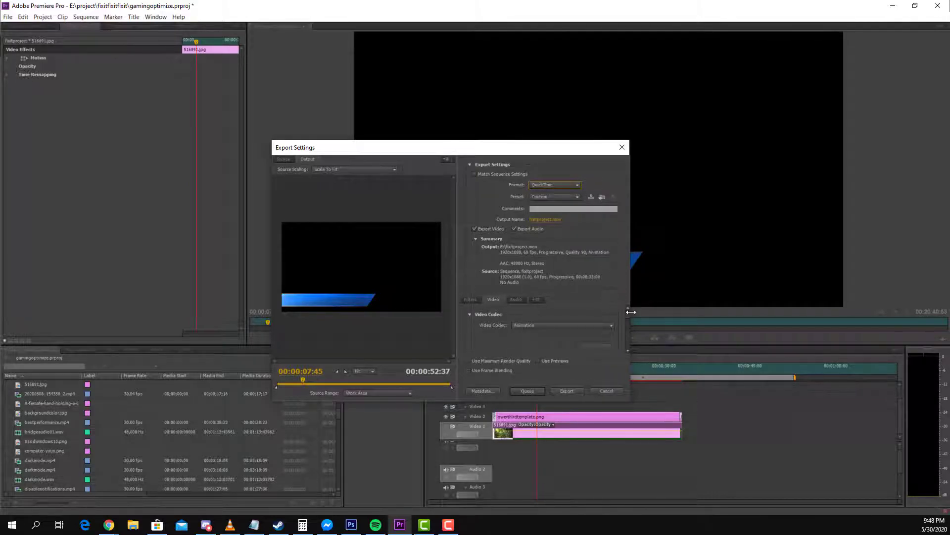
- Choose Animation as the video codec for the QuickTime export
left_click(594, 325)
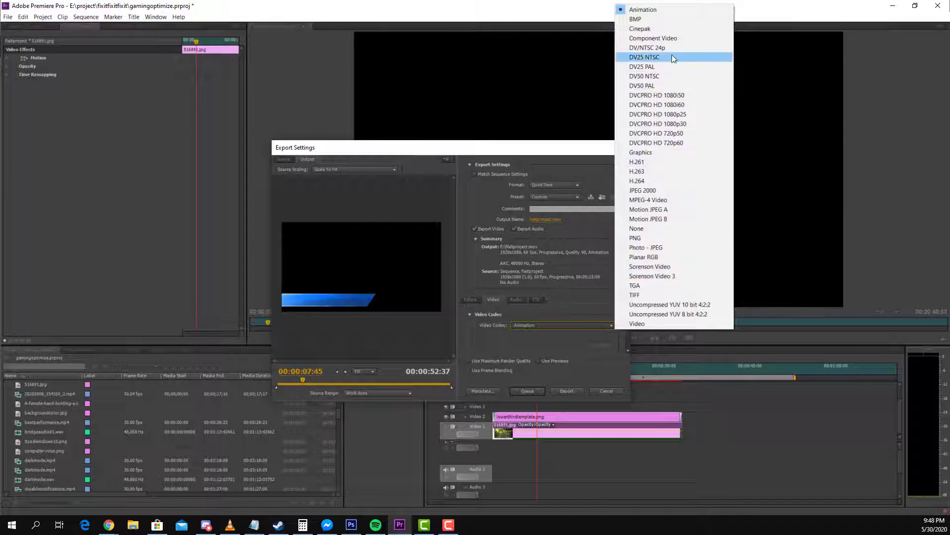
left_click(678, 11)
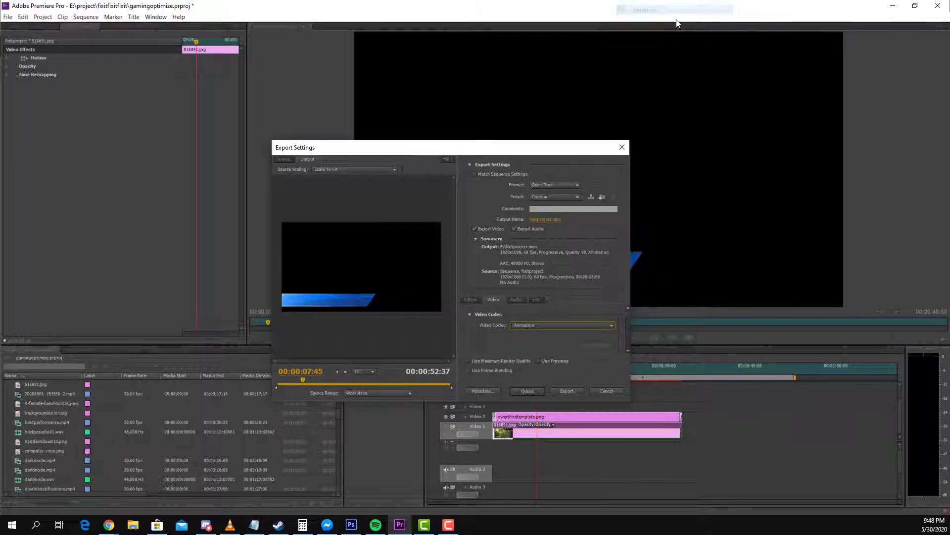
scroll(627, 313, "down", 3)
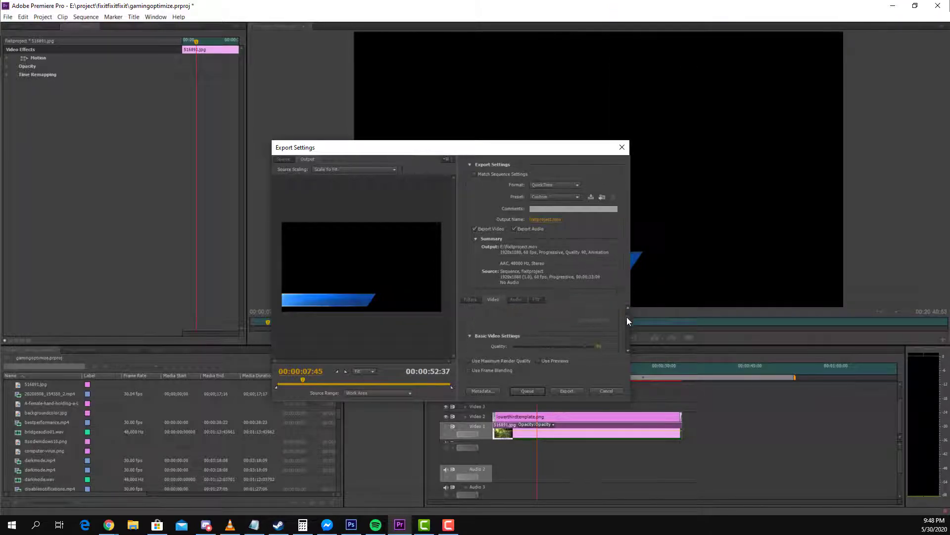
left_click(612, 314)
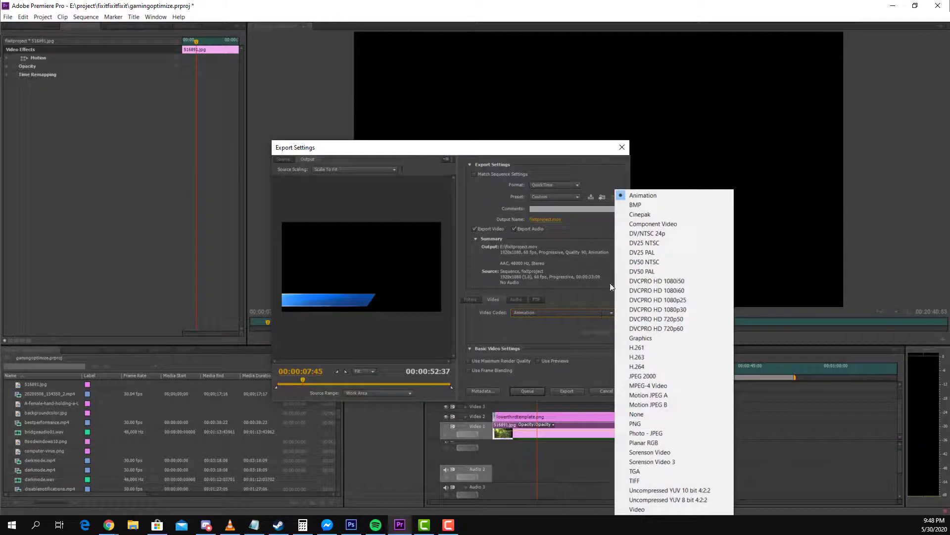
left_click(661, 195)
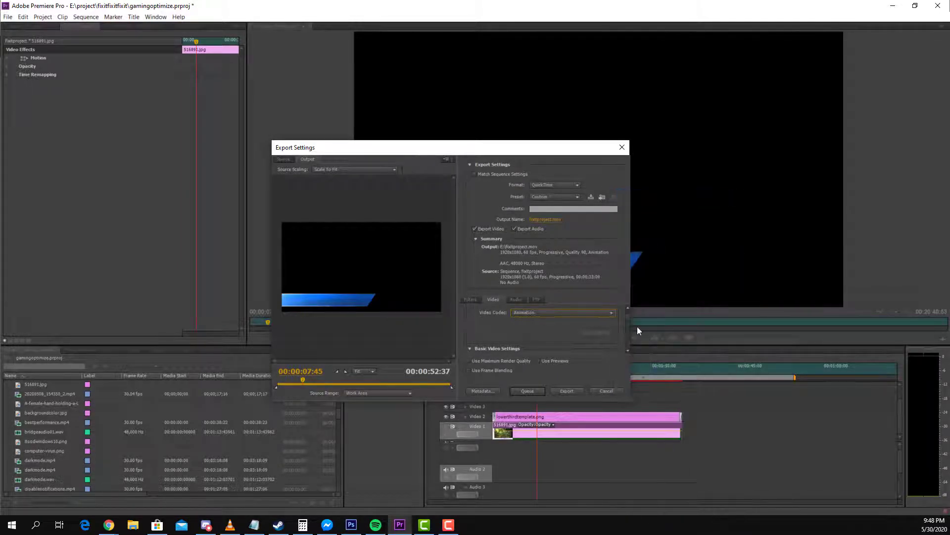
- Set the export's color depth to 32 bit in the basic video settings
scroll(626, 318, "down", 5)
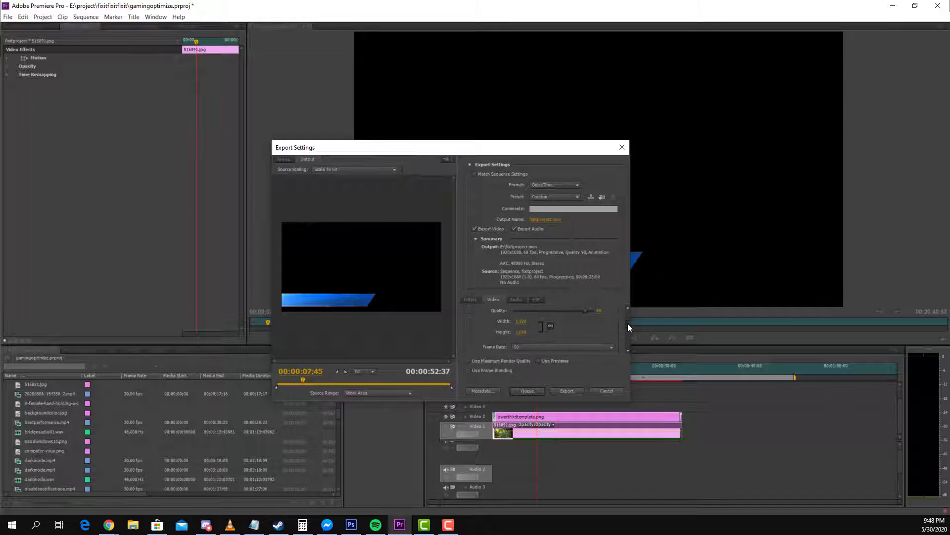
scroll(628, 335, "down", 3)
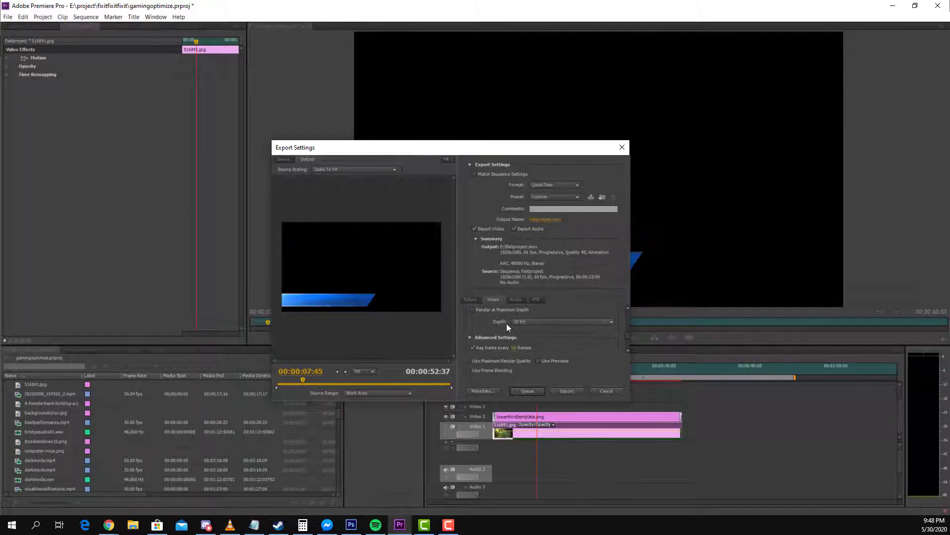
left_click(530, 321)
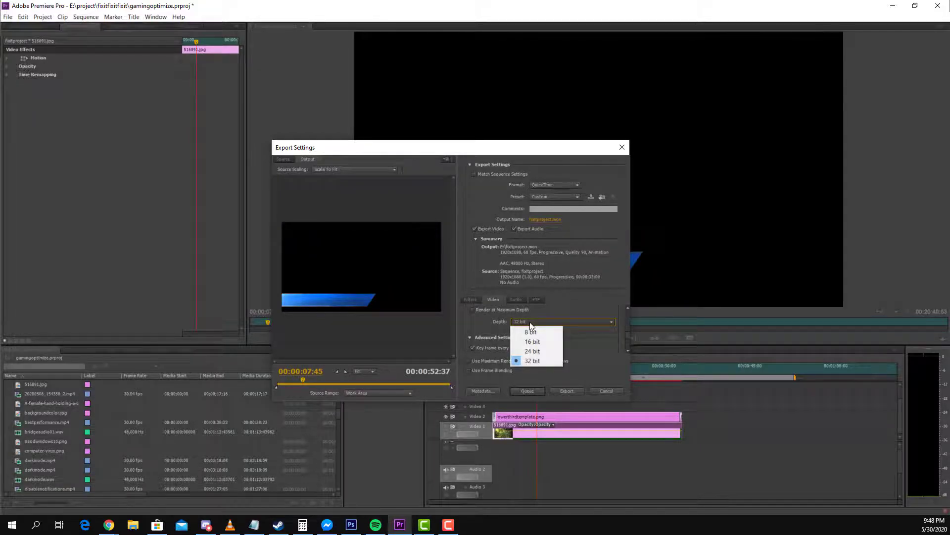
left_click(537, 361)
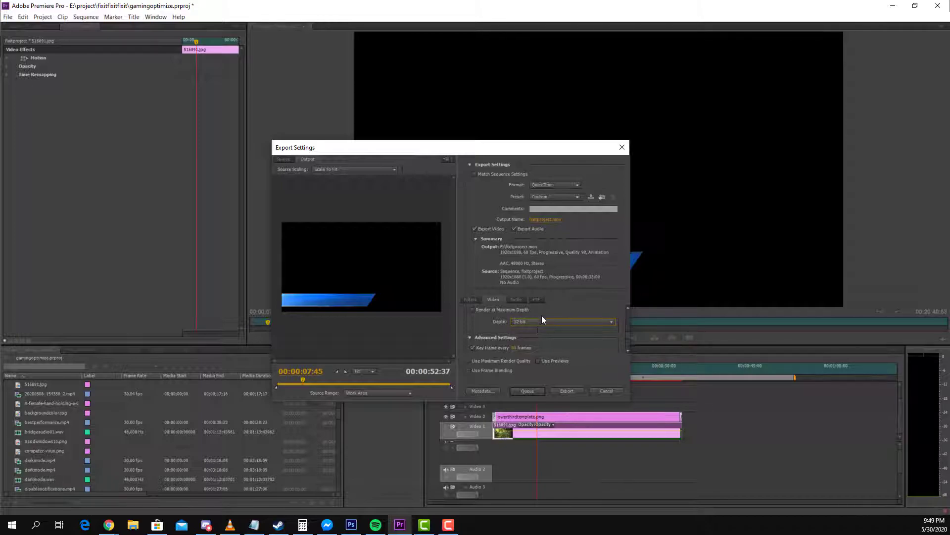
scroll(628, 340, "up", 5)
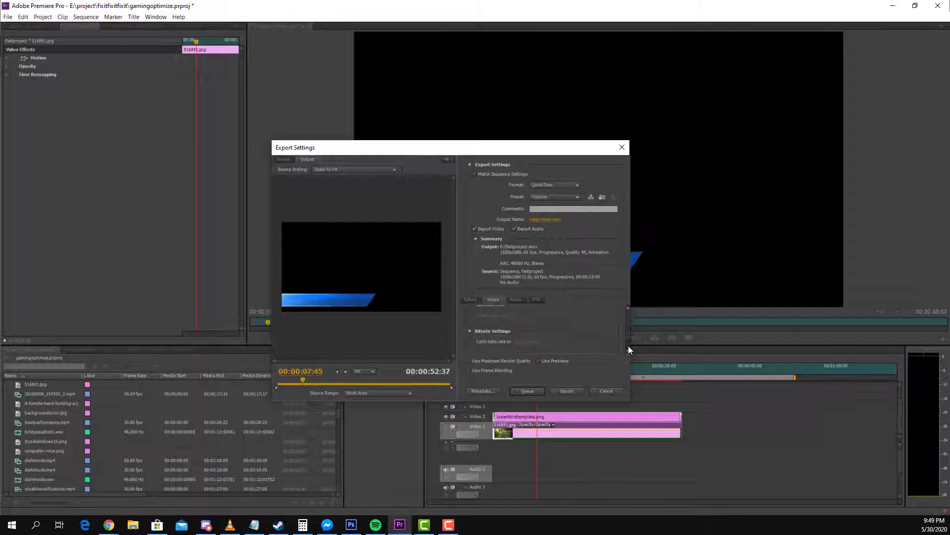
- Look through the available audio codecs for the QuickTime export and keep AAC
left_click(516, 299)
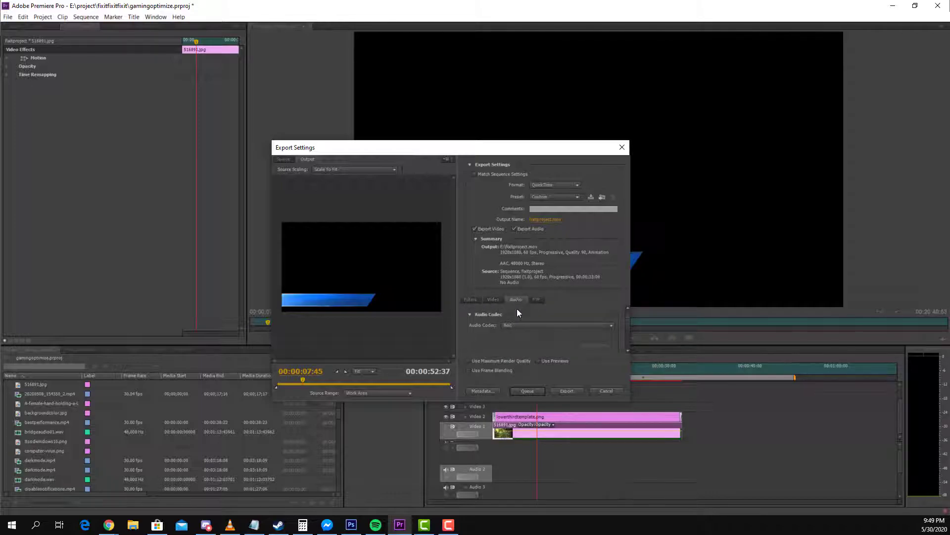
left_click(518, 324)
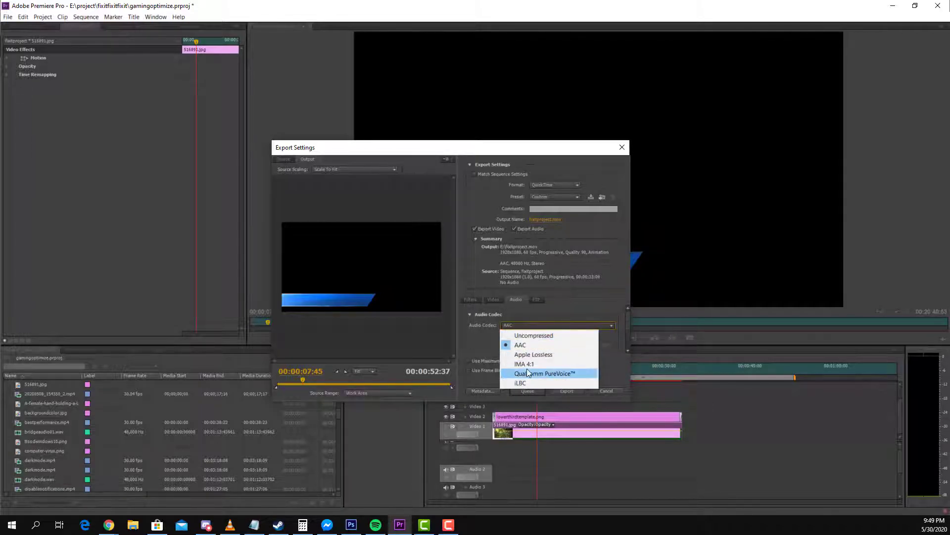
left_click(588, 298)
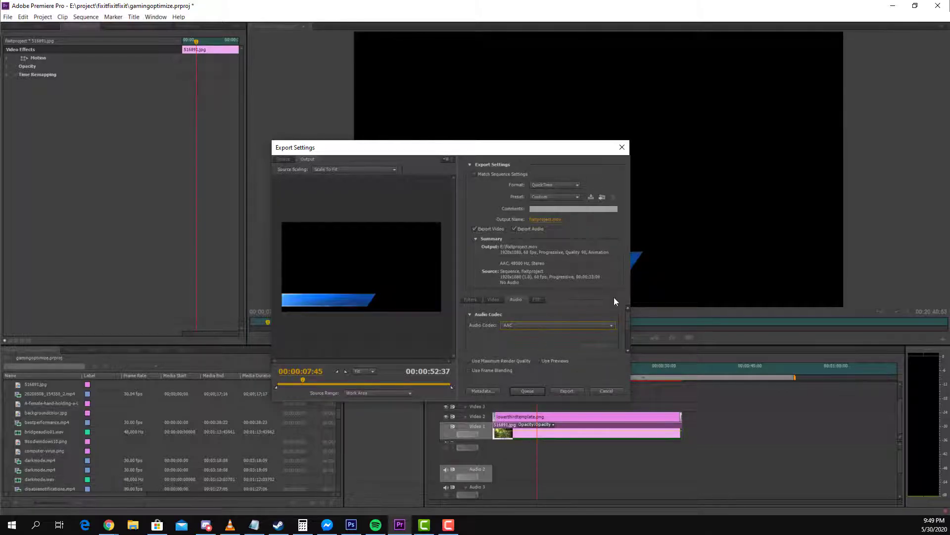
- Name the export file alphatest4 on the Work (E:) drive and recheck the video codec and depth settings
left_click(548, 219)
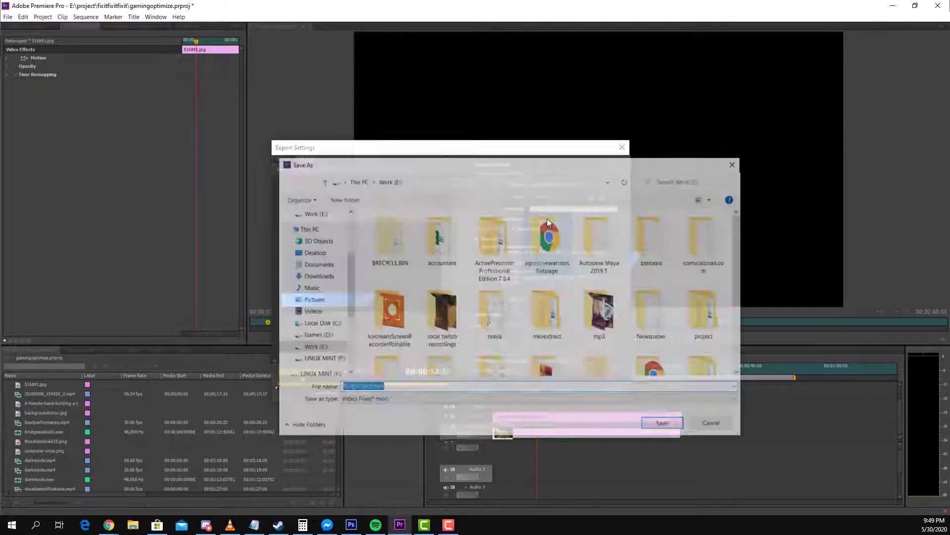
type("alphatest4")
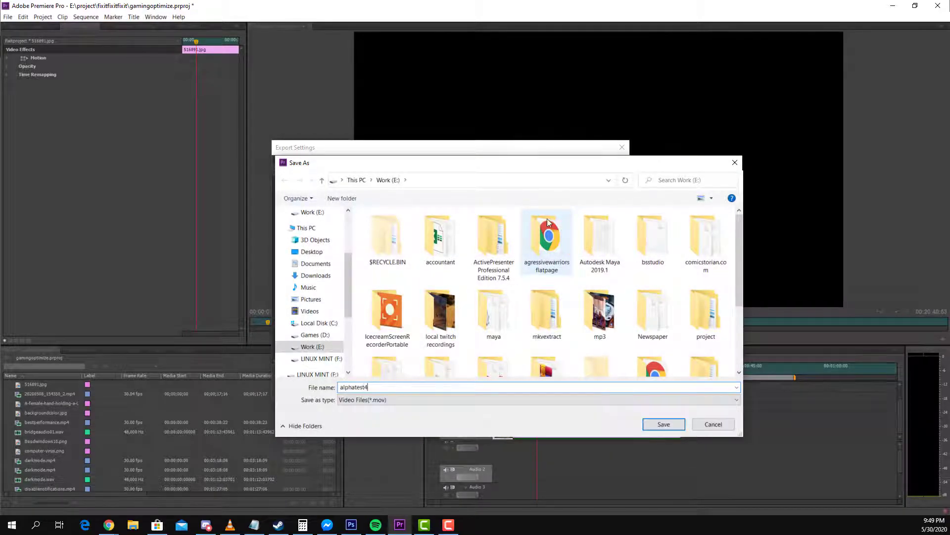
key("Return")
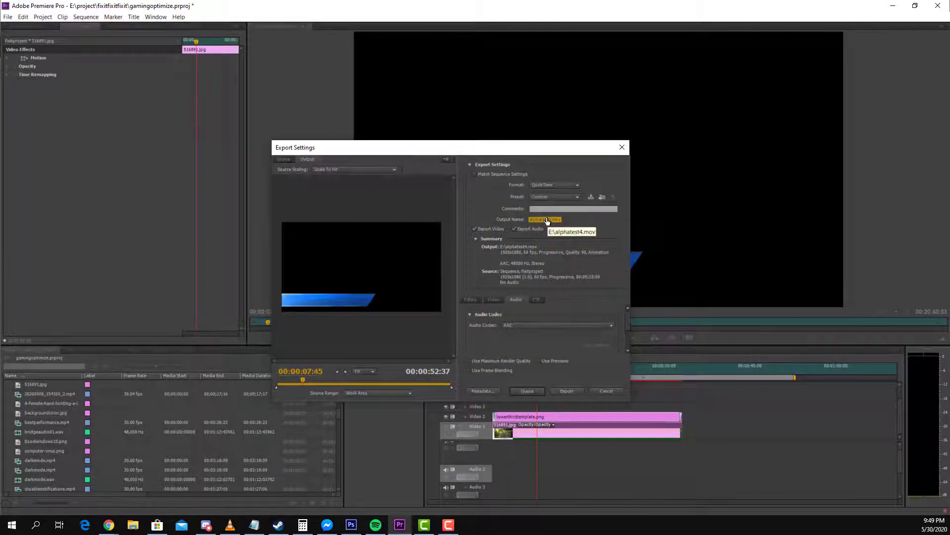
left_click(493, 300)
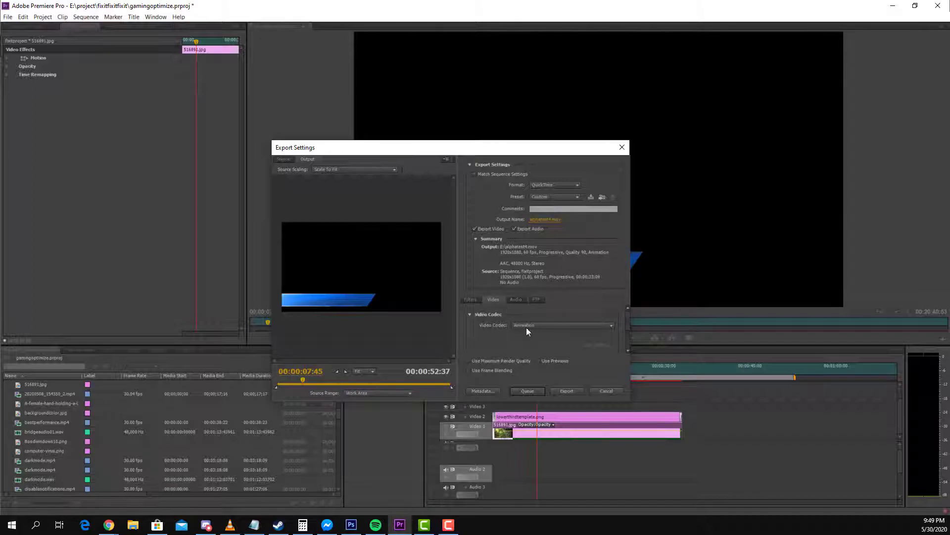
left_click_drag(629, 315, 627, 334)
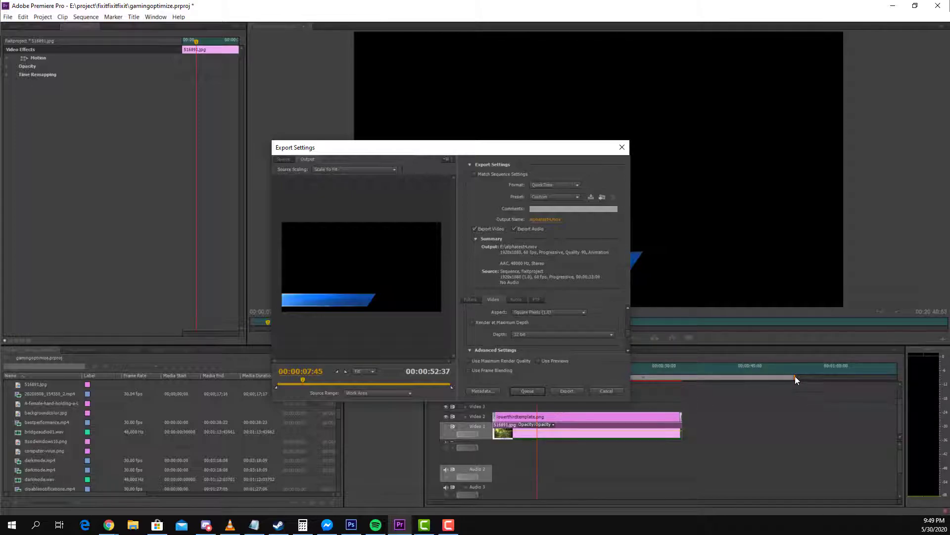
- Shorten the export range to end at about 00:00:33:40 and export the video
left_click_drag(451, 387, 386, 381)
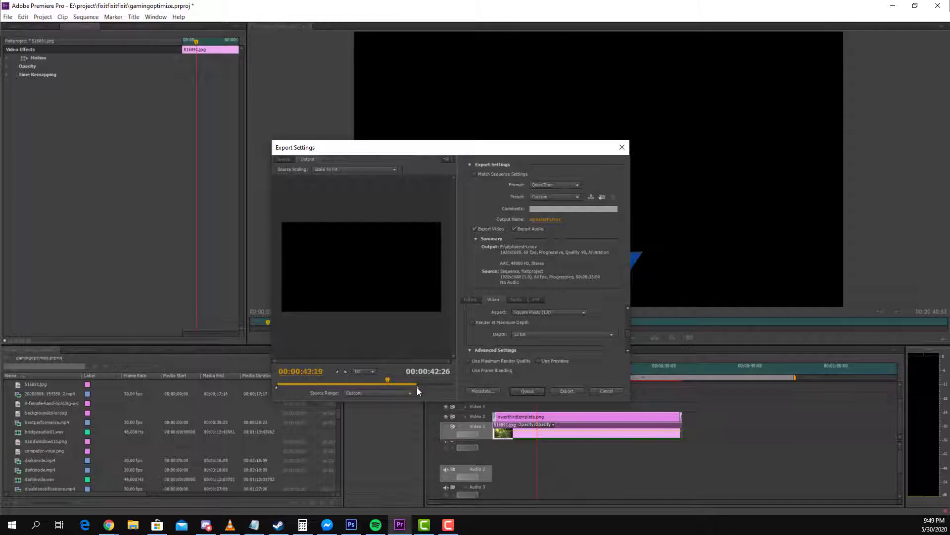
left_click_drag(417, 387, 388, 385)
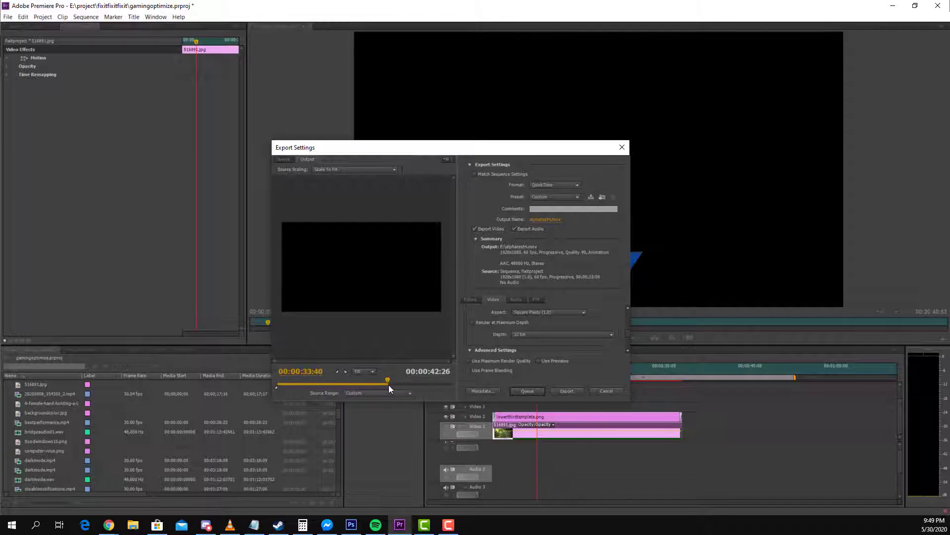
left_click(573, 393)
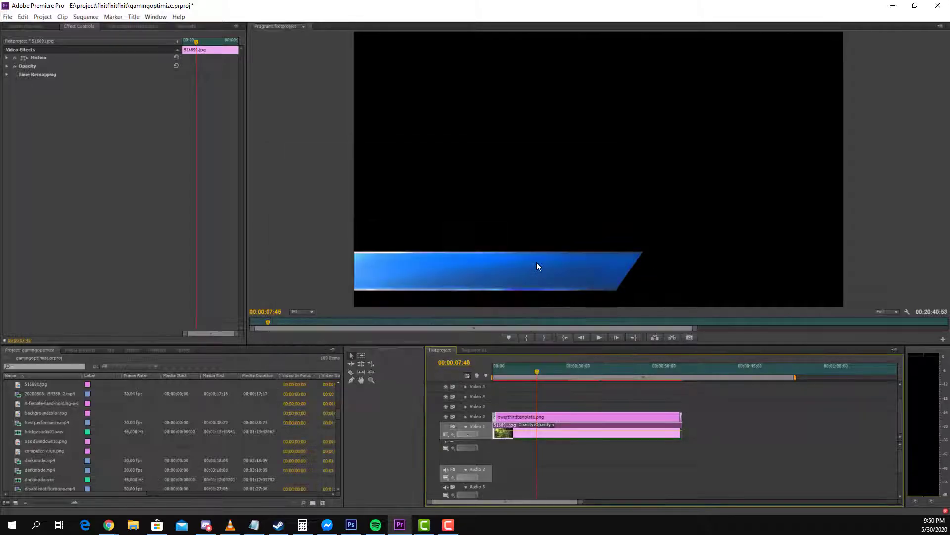
- Import alphatest4.mov from the Work (E:) drive into the project
right_click(10, 420)
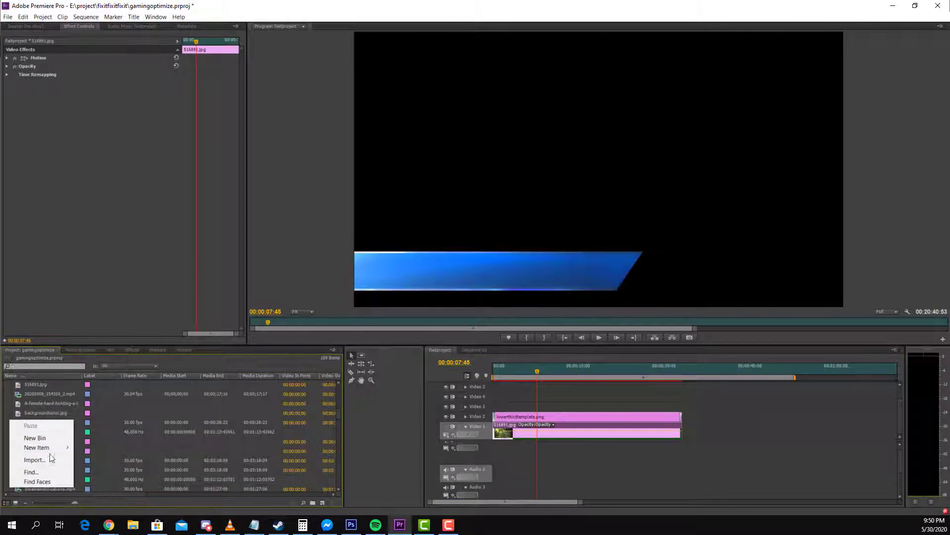
left_click(51, 461)
scroll(461, 114, "down", 6)
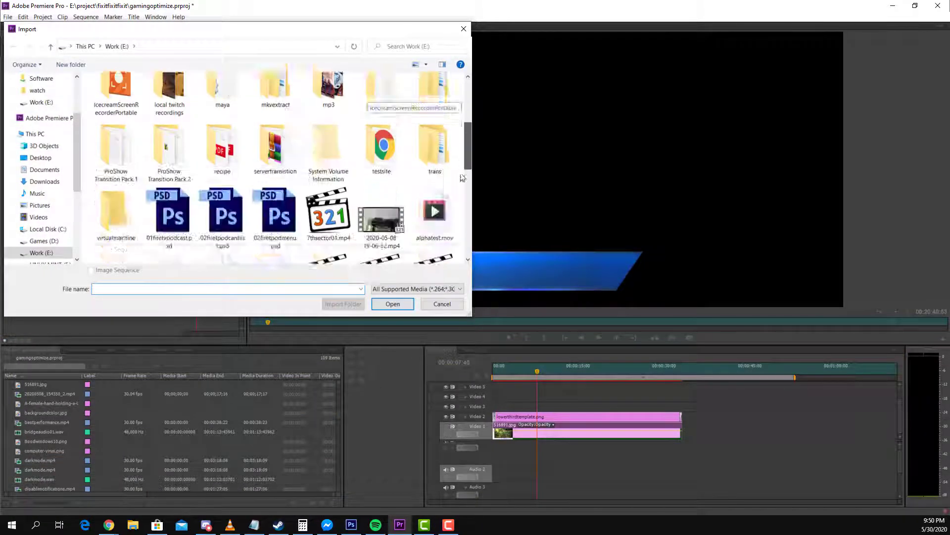
scroll(459, 133, "up", 3)
scroll(458, 135, "down", 1)
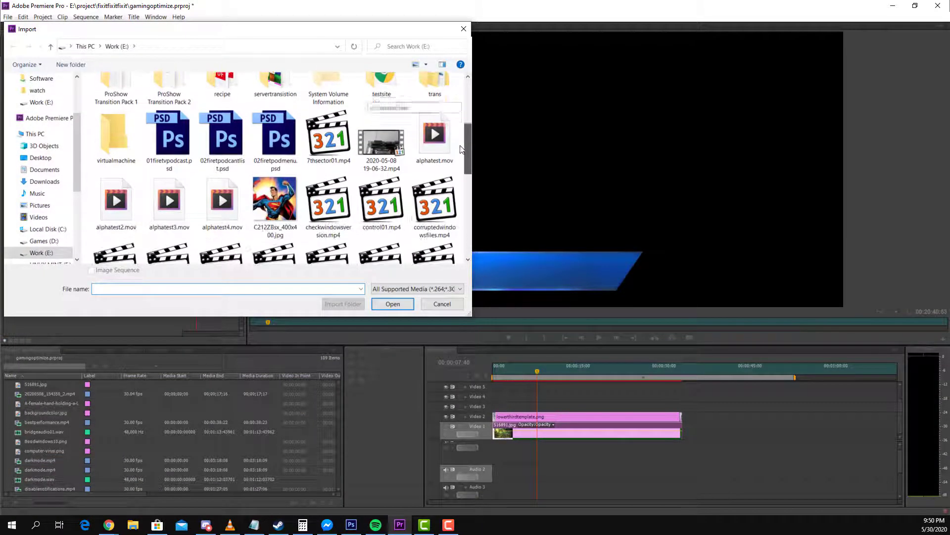
double_click(222, 217)
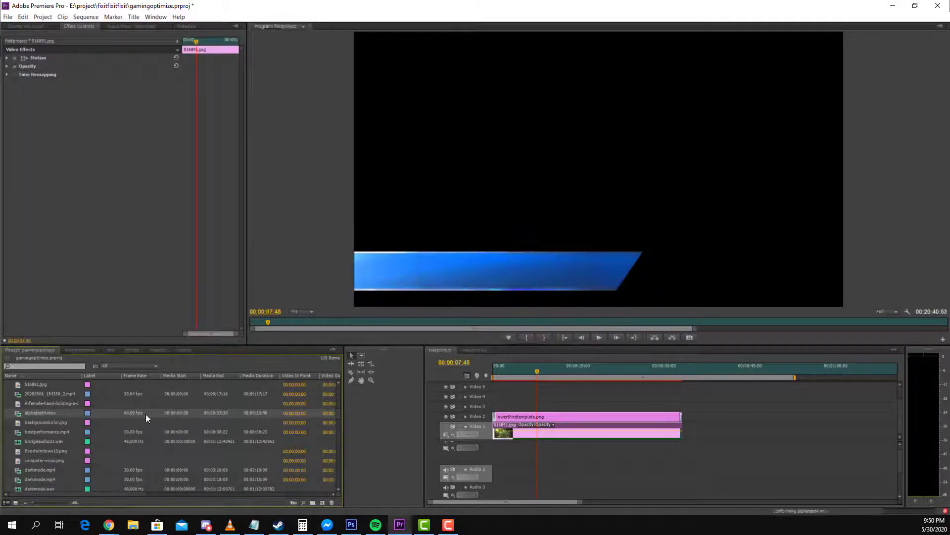
- Place alphatest4.mov on Video 3 at the start of the sequence and unlink and delete its audio
left_click_drag(105, 415, 634, 406)
right_click(699, 489)
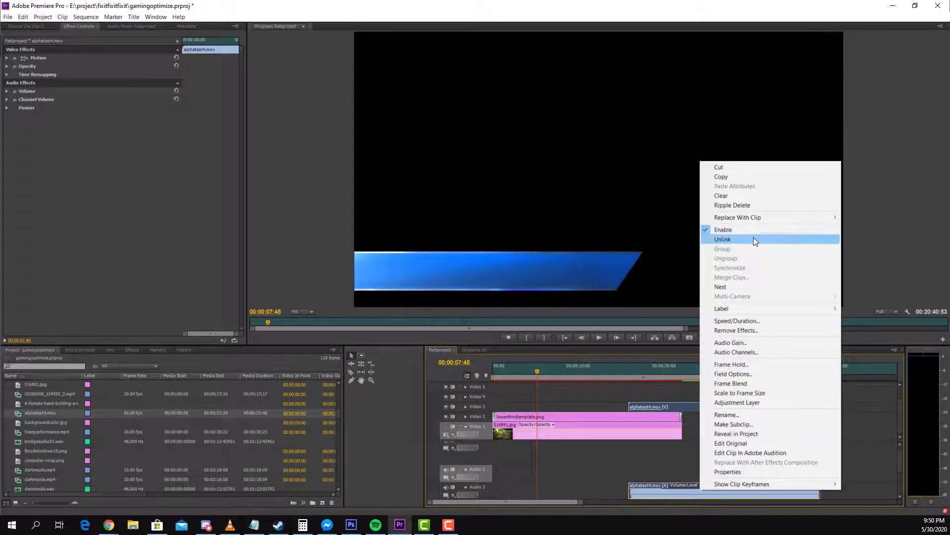
left_click(753, 239)
left_click(699, 486)
key("Delete")
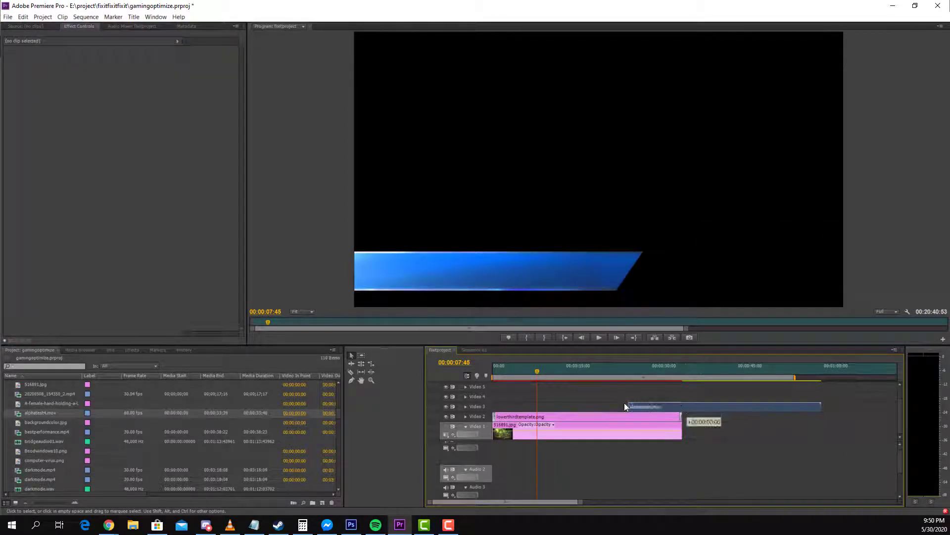
left_click_drag(631, 406, 500, 407)
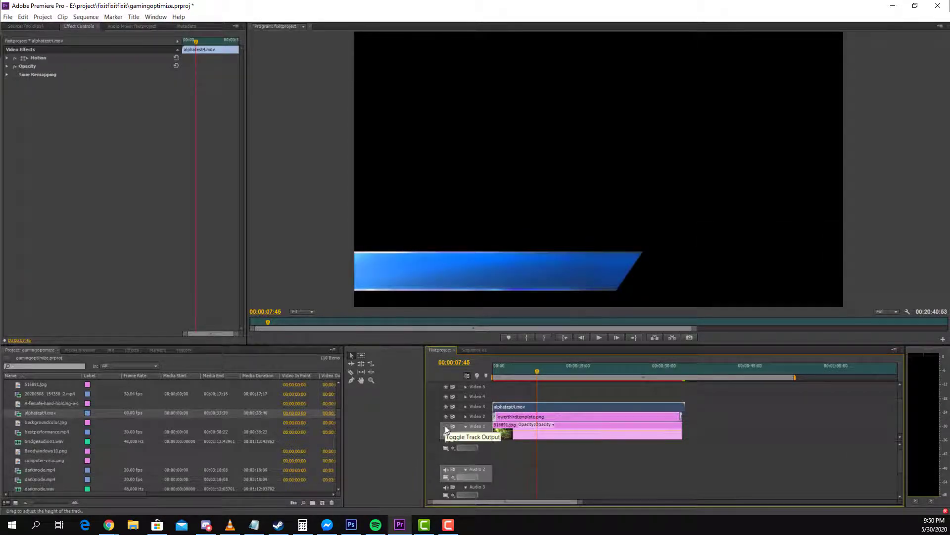
- Show the Video 1 background again, move lowerthirdtemplate.png past the end of the background clip, and scrub to check alphatest4.mov's transparency
left_click(445, 426)
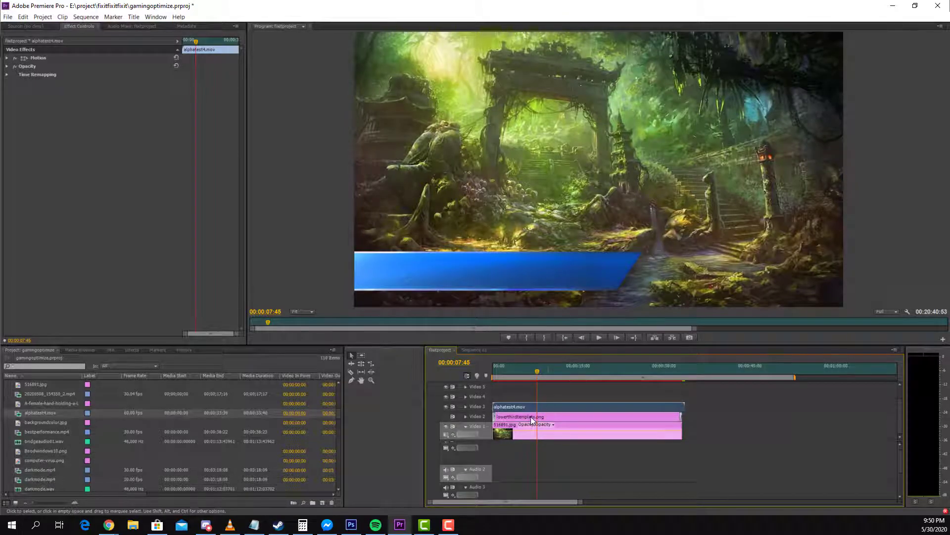
left_click_drag(529, 417, 780, 424)
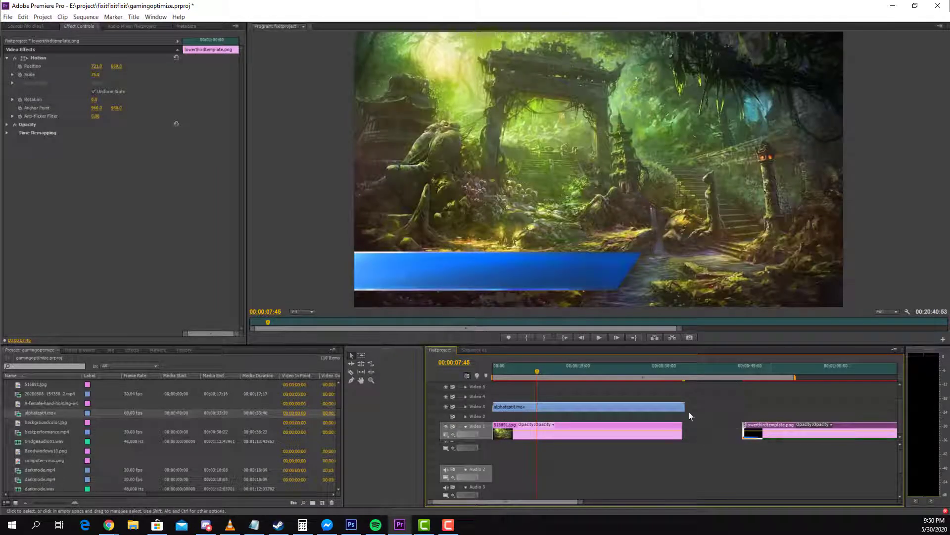
mouse_move(521, 373)
left_mouse_down()
mouse_move(488, 379)
mouse_move(682, 374)
mouse_move(504, 371)
left_mouse_up()
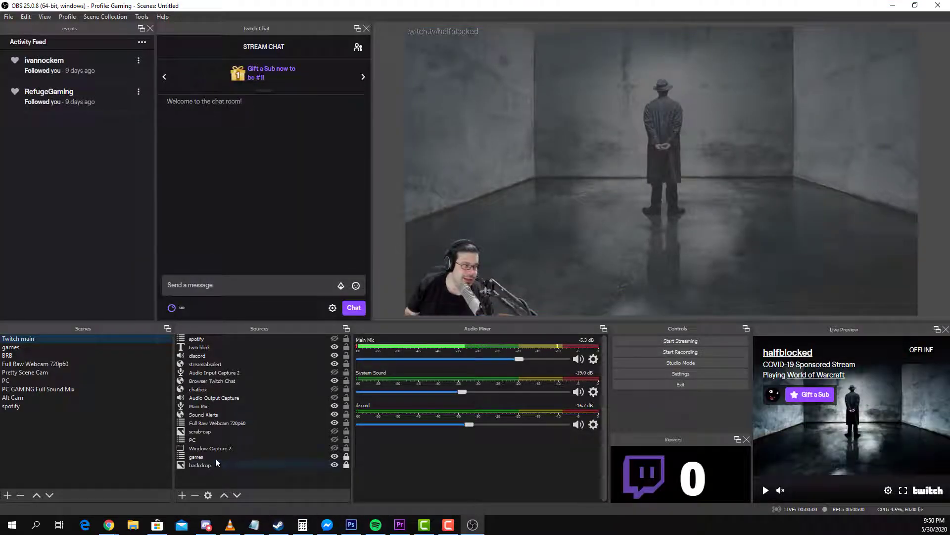
- Add a new media source to the Twitch main scene
left_click(182, 495)
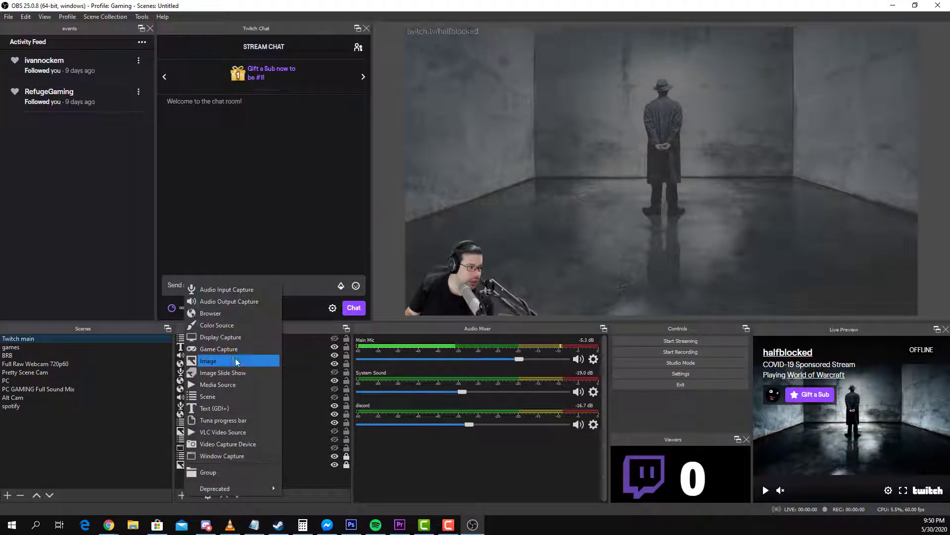
left_click(236, 385)
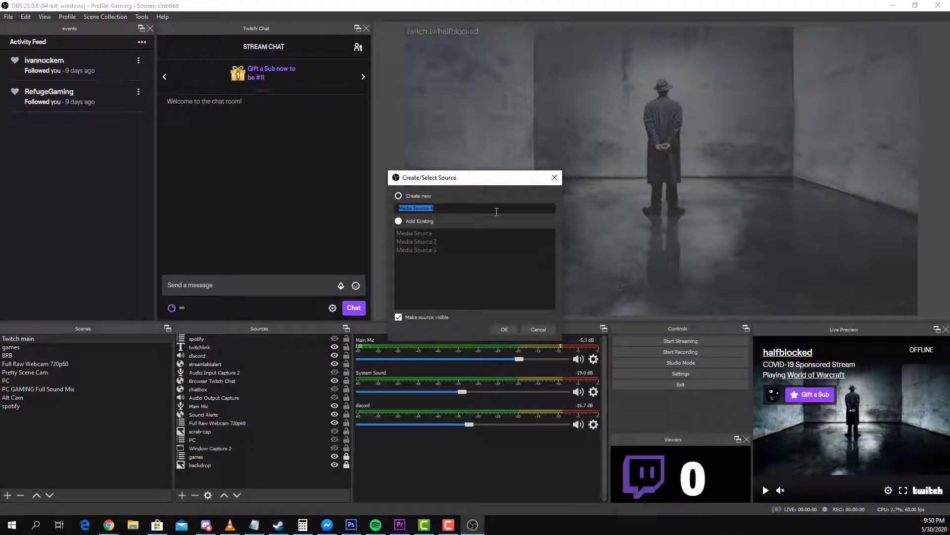
left_click(502, 328)
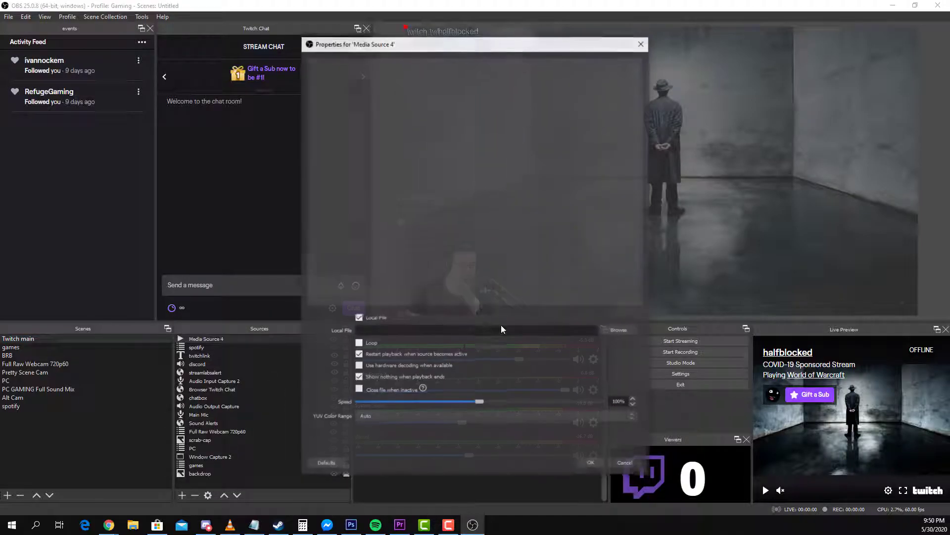
- Load alphatest4.mov from the Work (E:) drive into the media source and enable hardware decoding when available
left_click(621, 330)
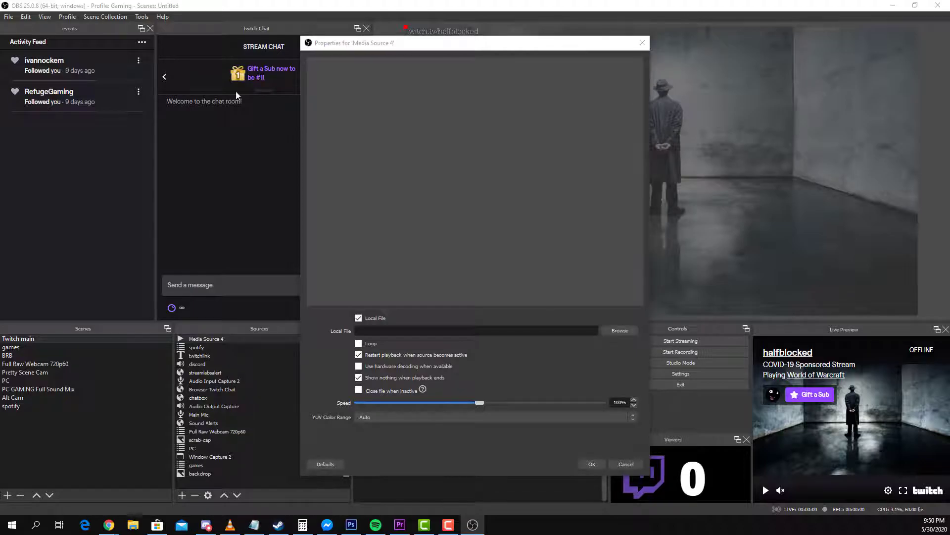
left_click(351, 317)
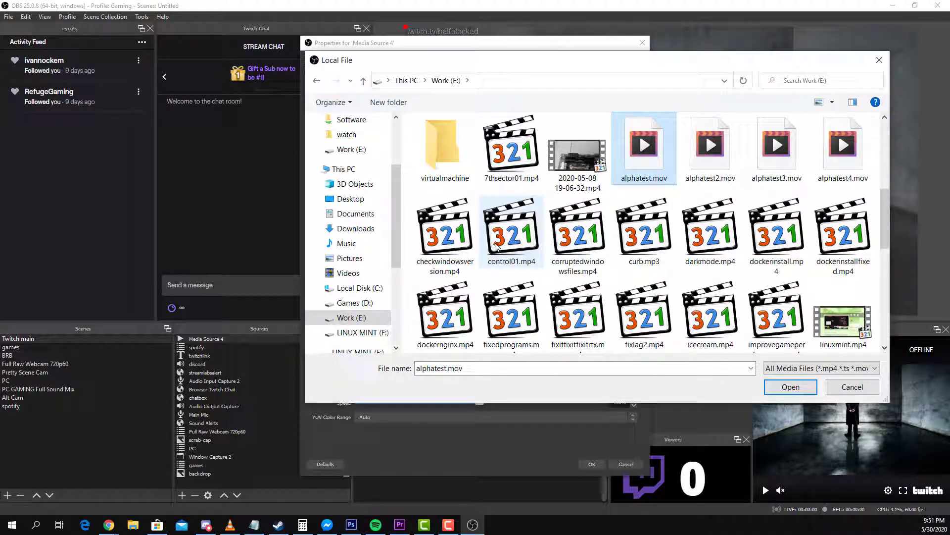
left_click(818, 157)
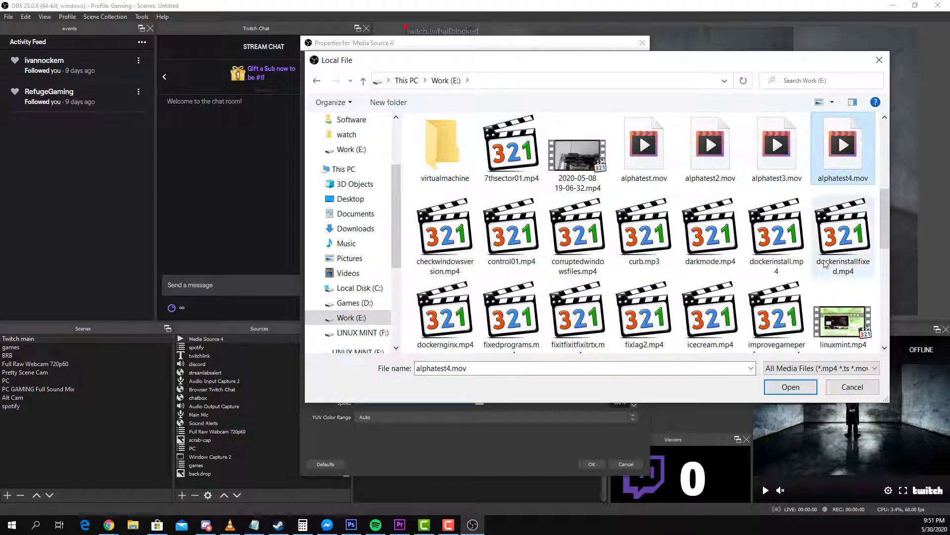
left_click(790, 387)
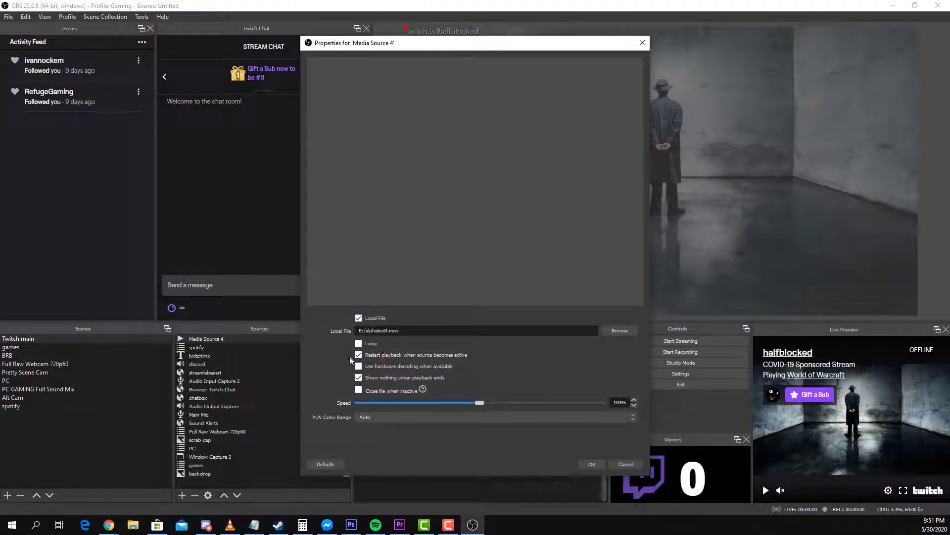
left_click(359, 368)
left_click(591, 464)
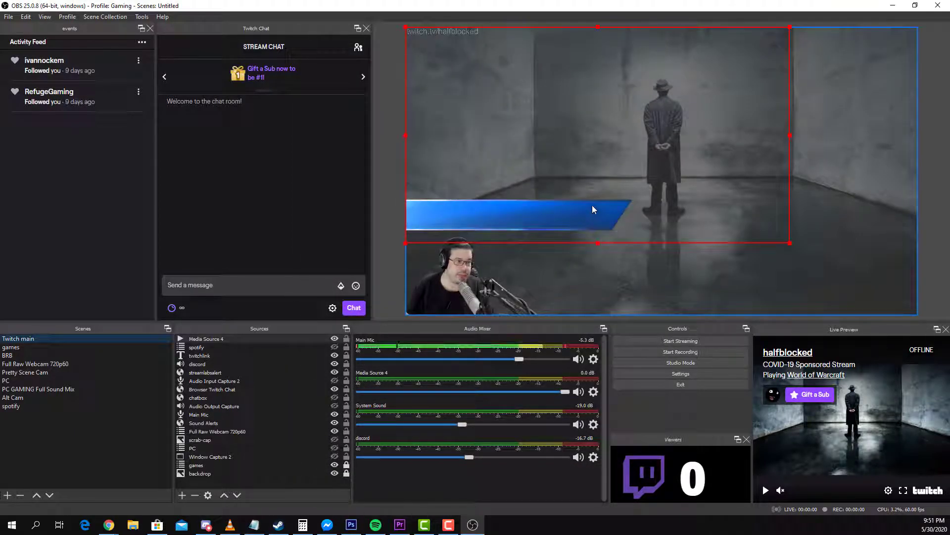
- Move the lower third source down to the canvas's bottom edge and scale it up to fill the whole canvas
left_click_drag(466, 215, 466, 286)
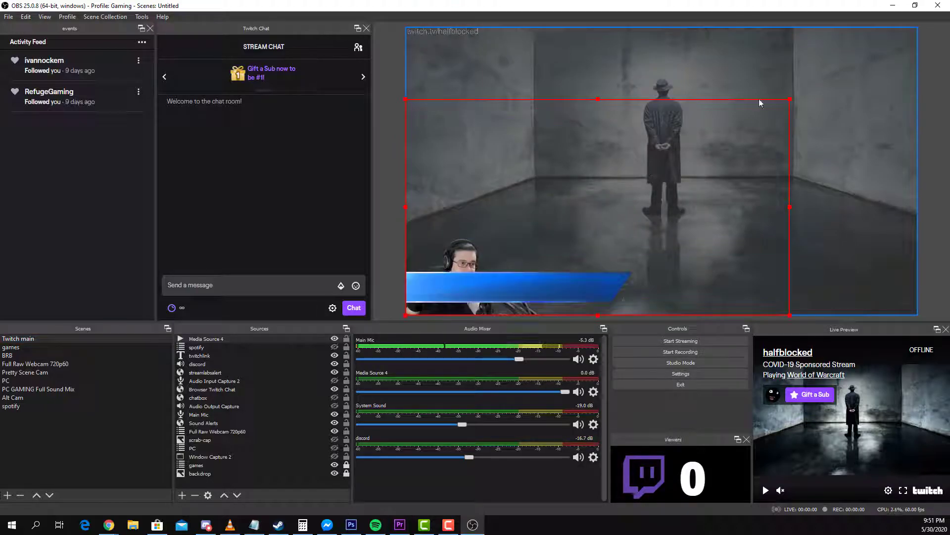
left_click_drag(789, 97, 898, 28)
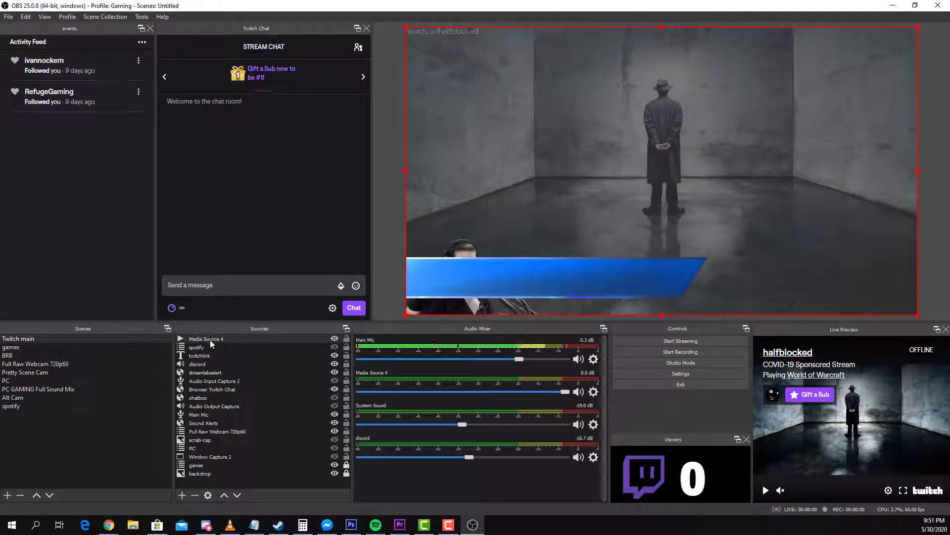
- Hide and show the lower third source to replay its animation, leaving it hidden
left_click(335, 339)
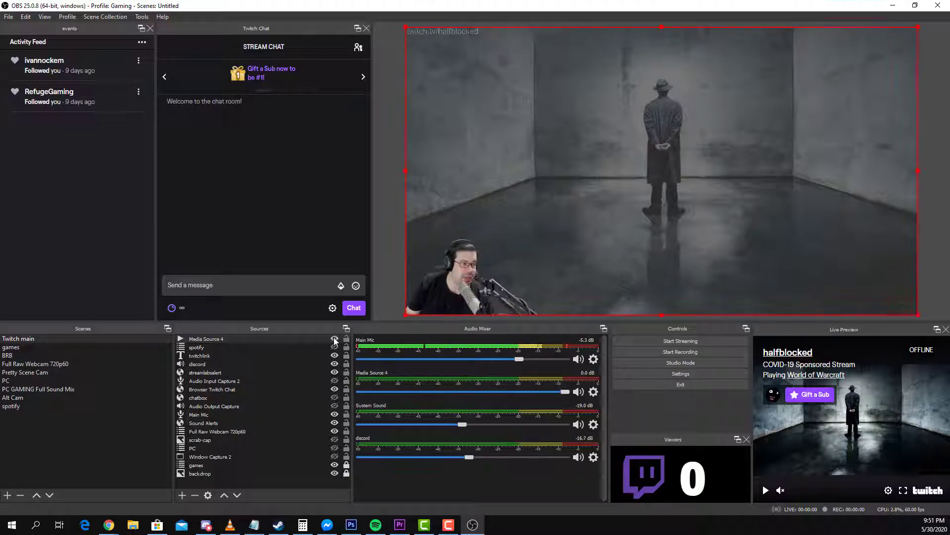
left_click(335, 340)
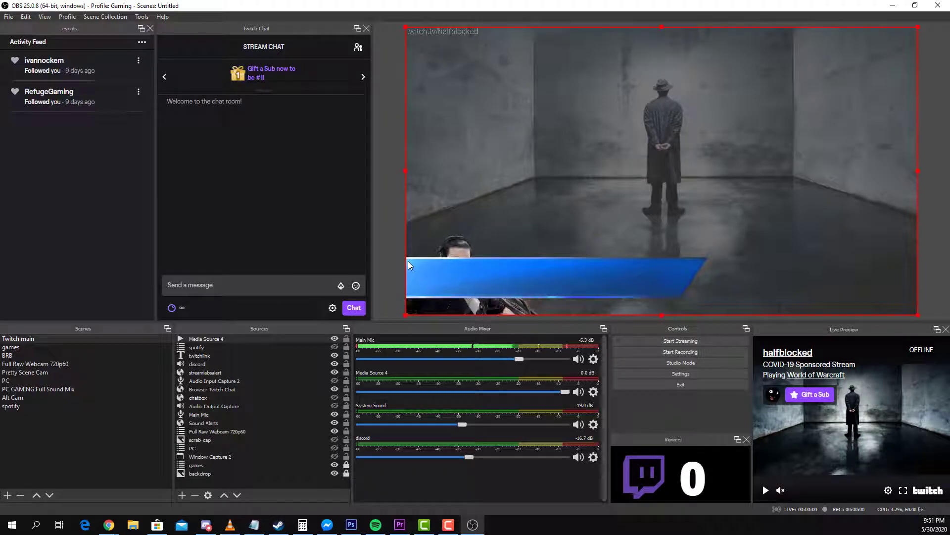
left_click(335, 339)
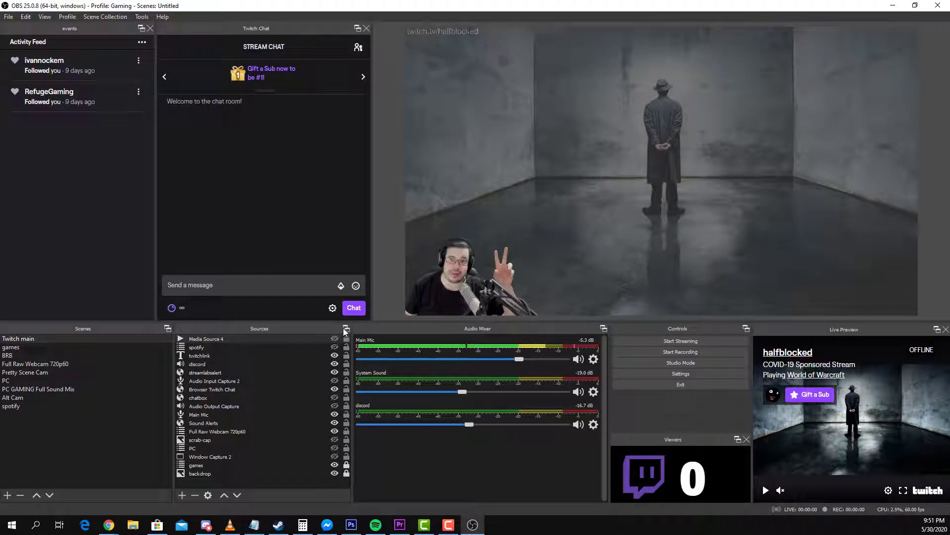